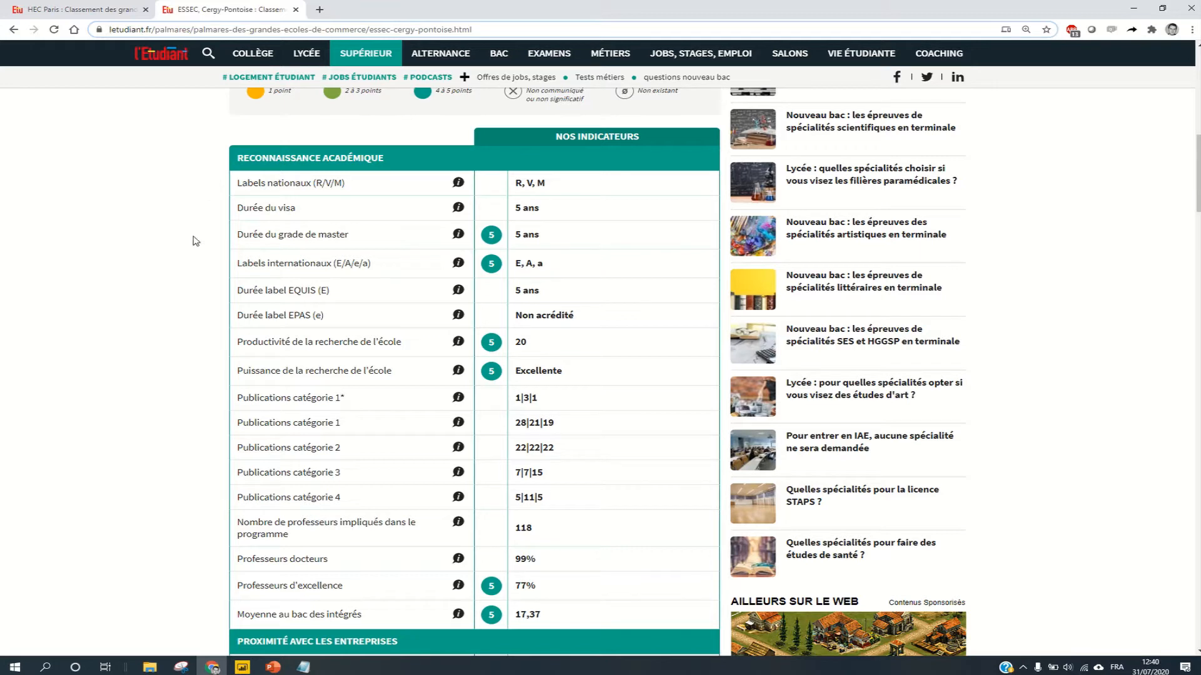
Examine the school name and the indicators table on the ESSEC and HEC ranking pages.
scroll(185, 207, "up", 15)
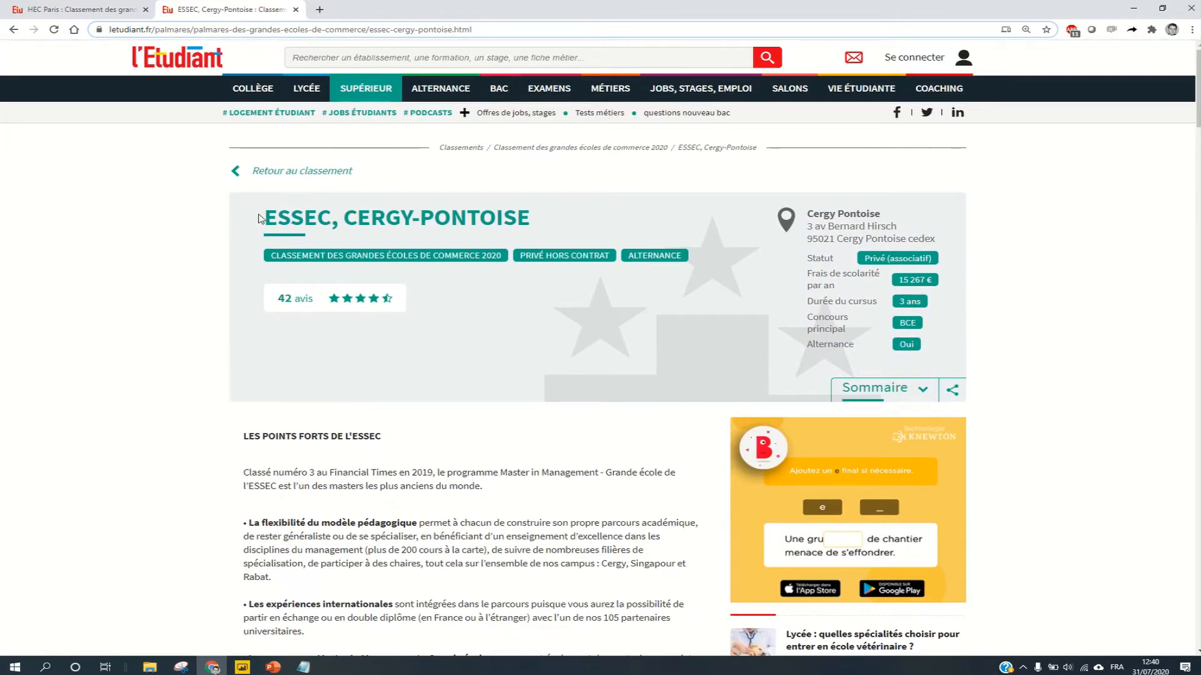
left_click_drag(260, 218, 517, 218)
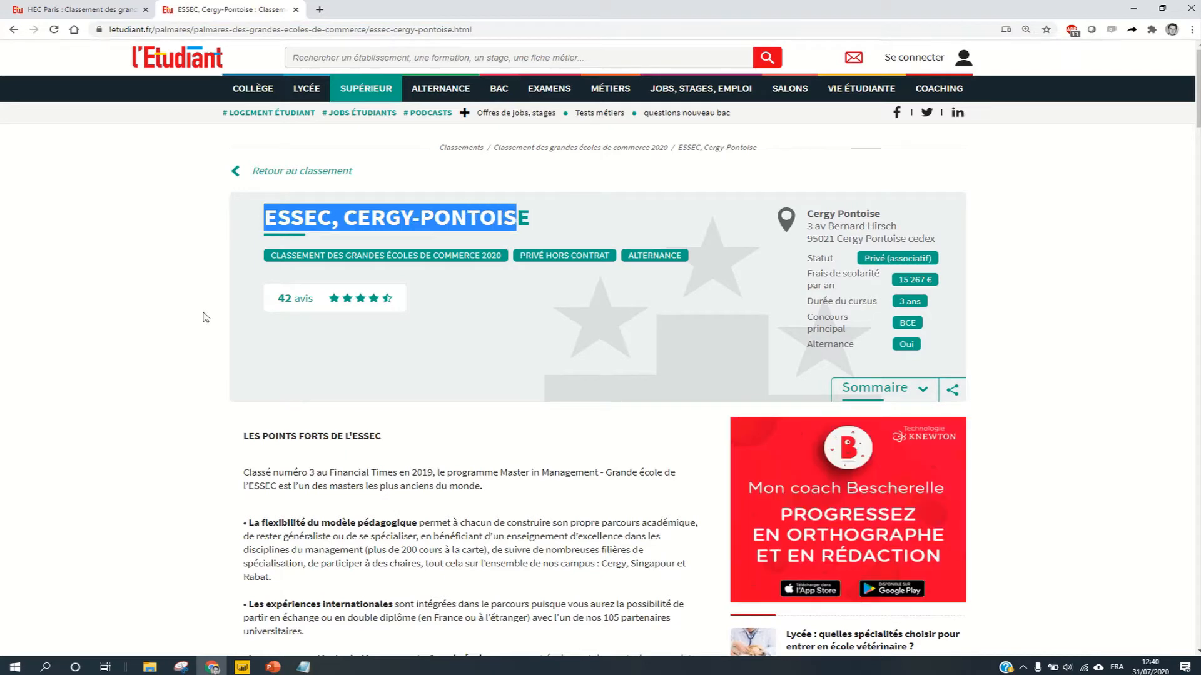
scroll(203, 313, "down", 4)
left_click(72, 3)
scroll(281, 258, "up", 1)
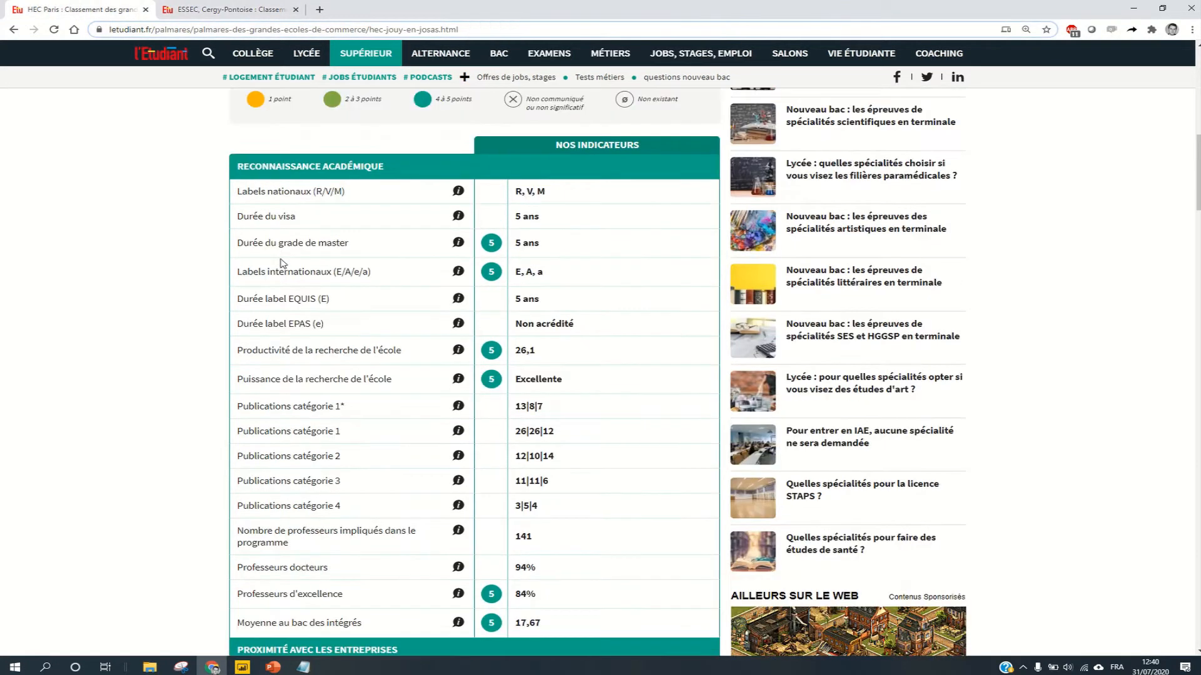
scroll(281, 262, "up", 10)
scroll(161, 277, "down", 1)
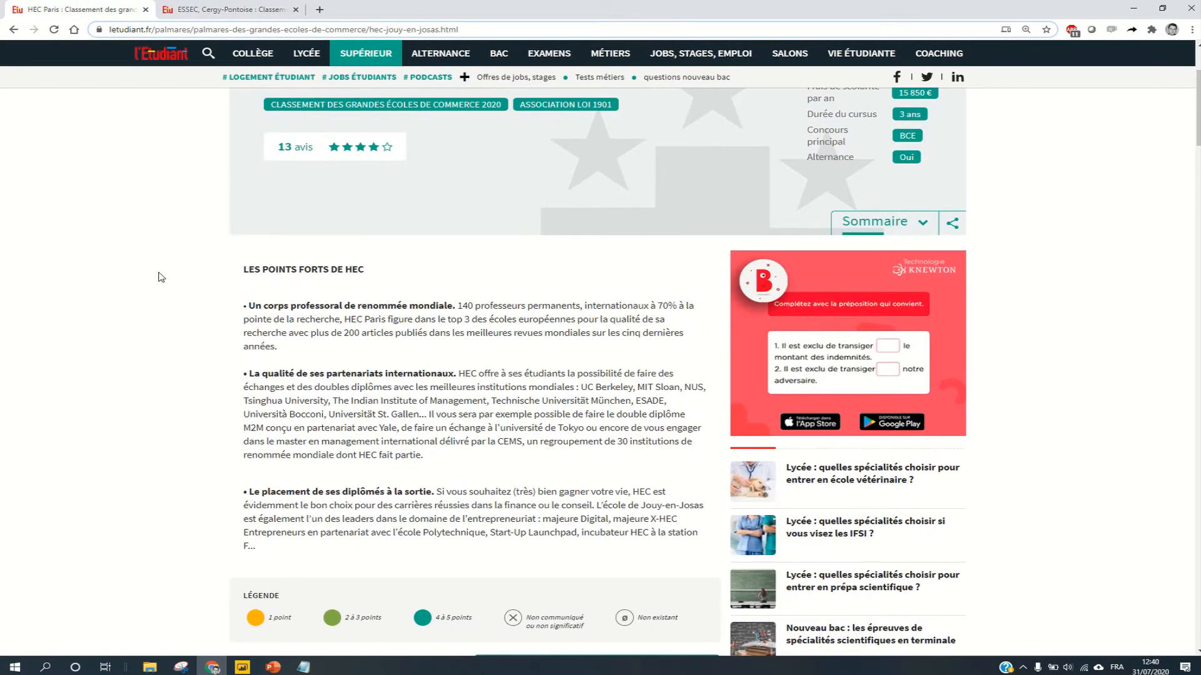
scroll(161, 277, "down", 5)
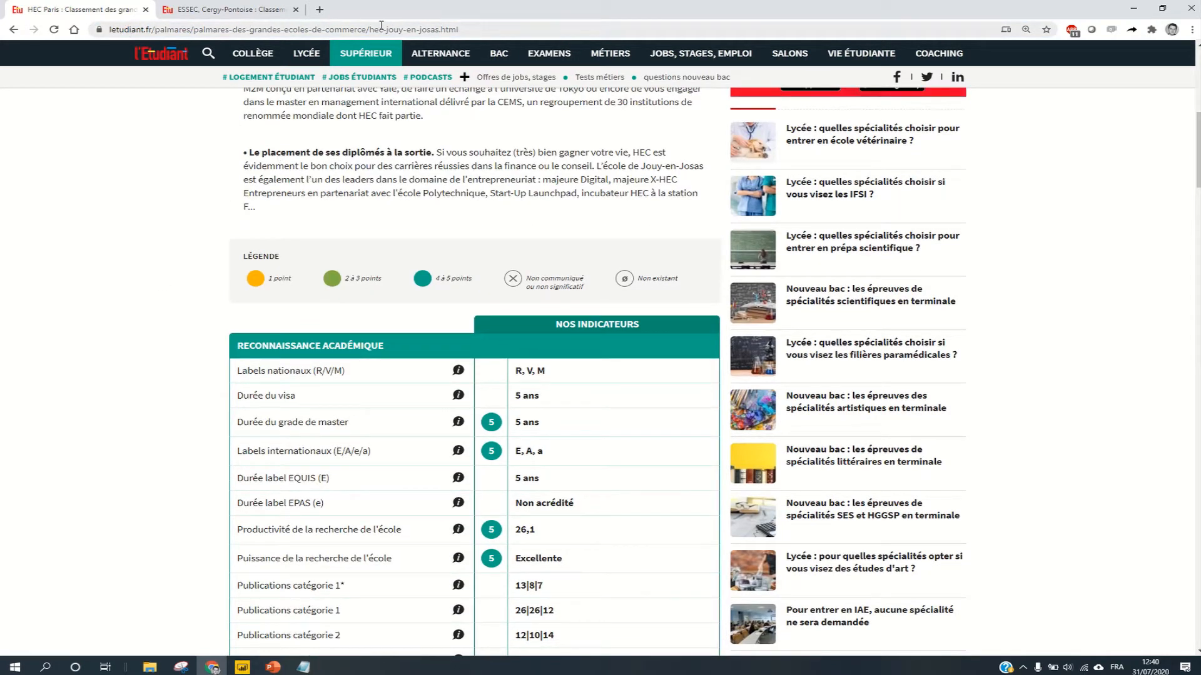
Compare the school-specific ending of the HEC page's URL with that of the ESSEC page.
left_click_drag(368, 29, 440, 29)
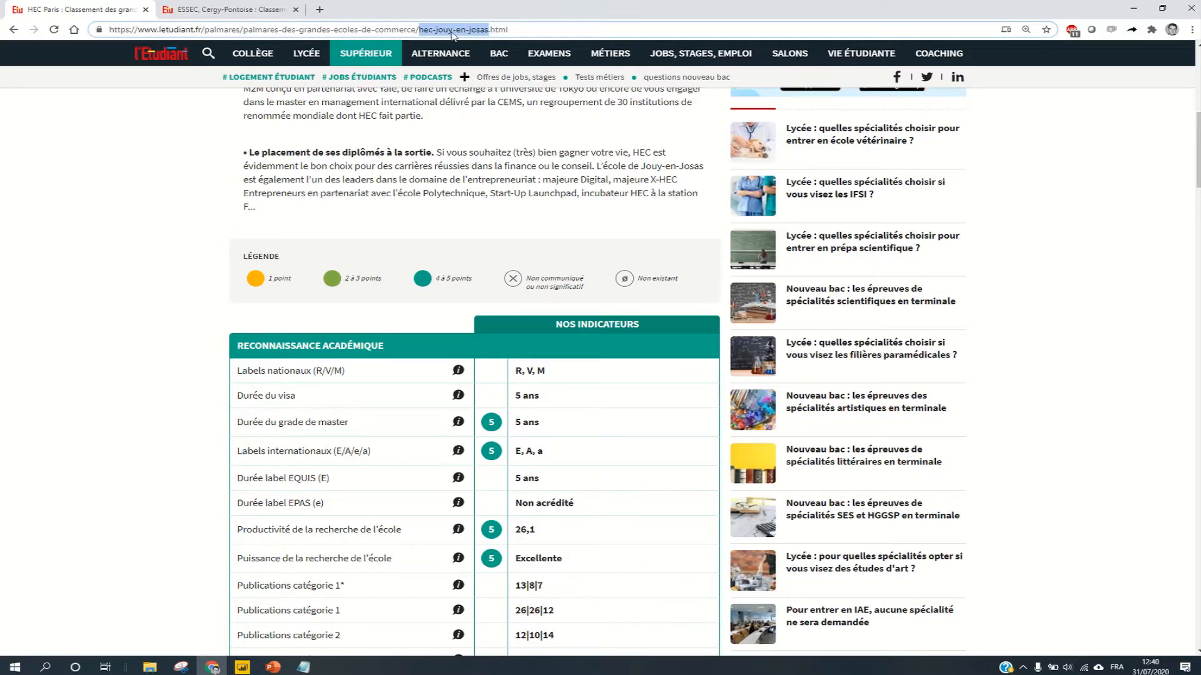
left_click(194, 10)
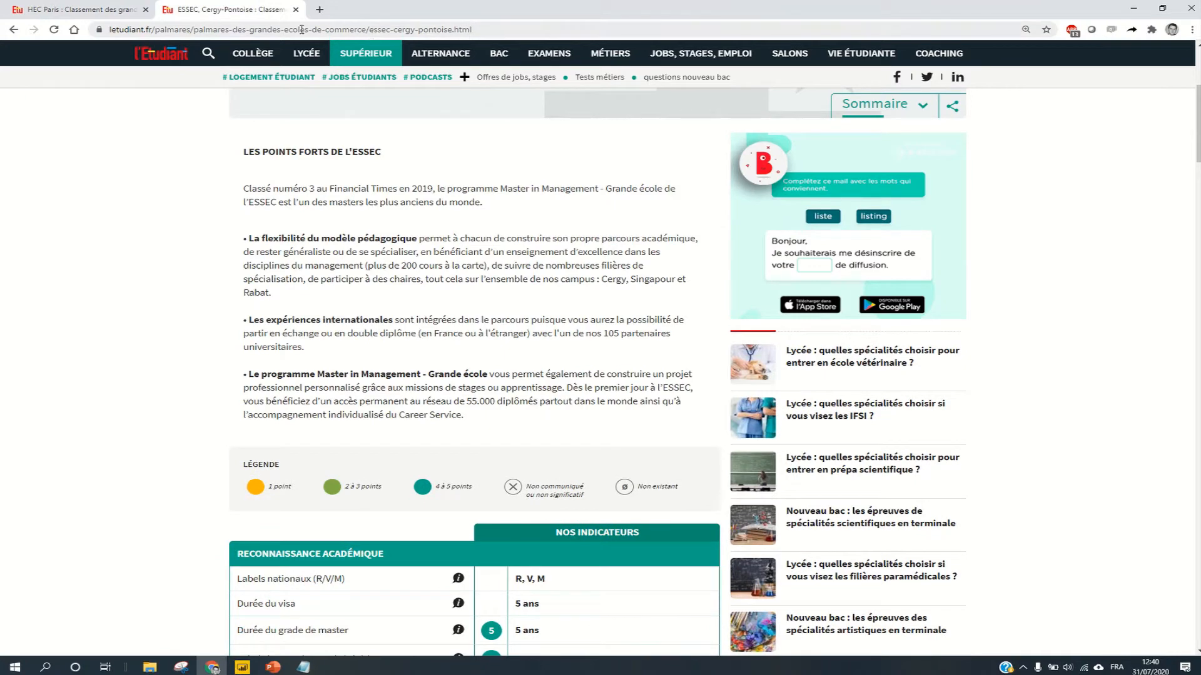
left_click(62, 8)
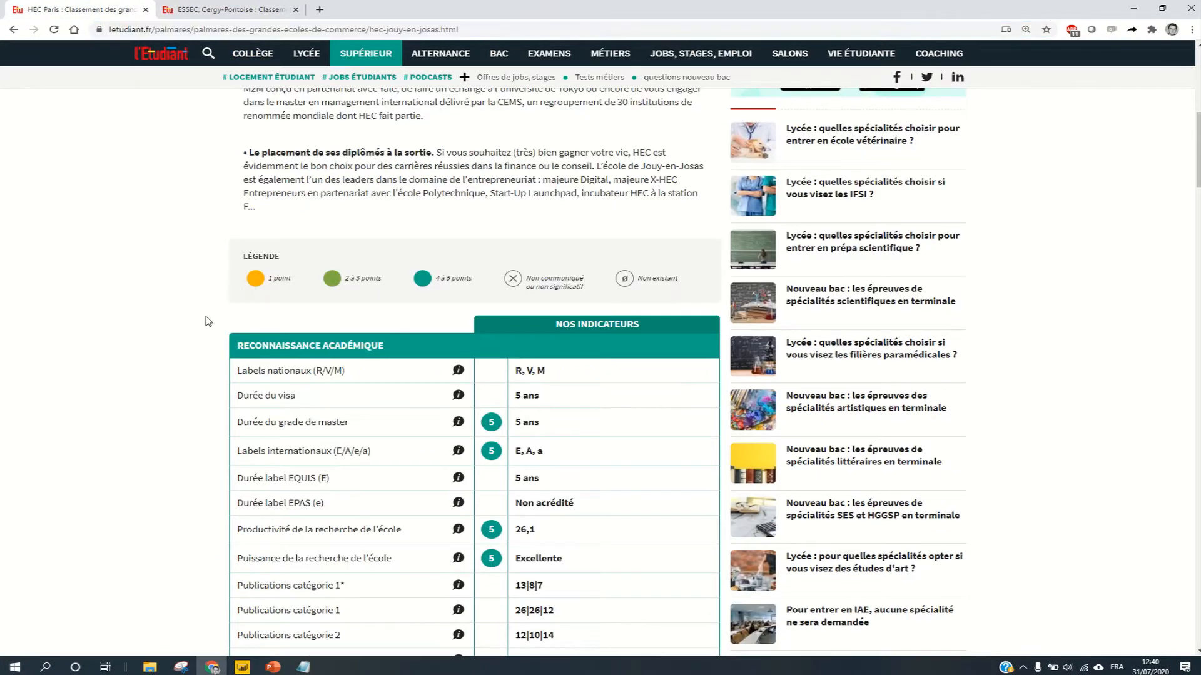
Switch to the Power Query Editor and examine the web URL in Table 1's Source step, leaving it as is and returning to Type modifié1.
key("alt+Tab")
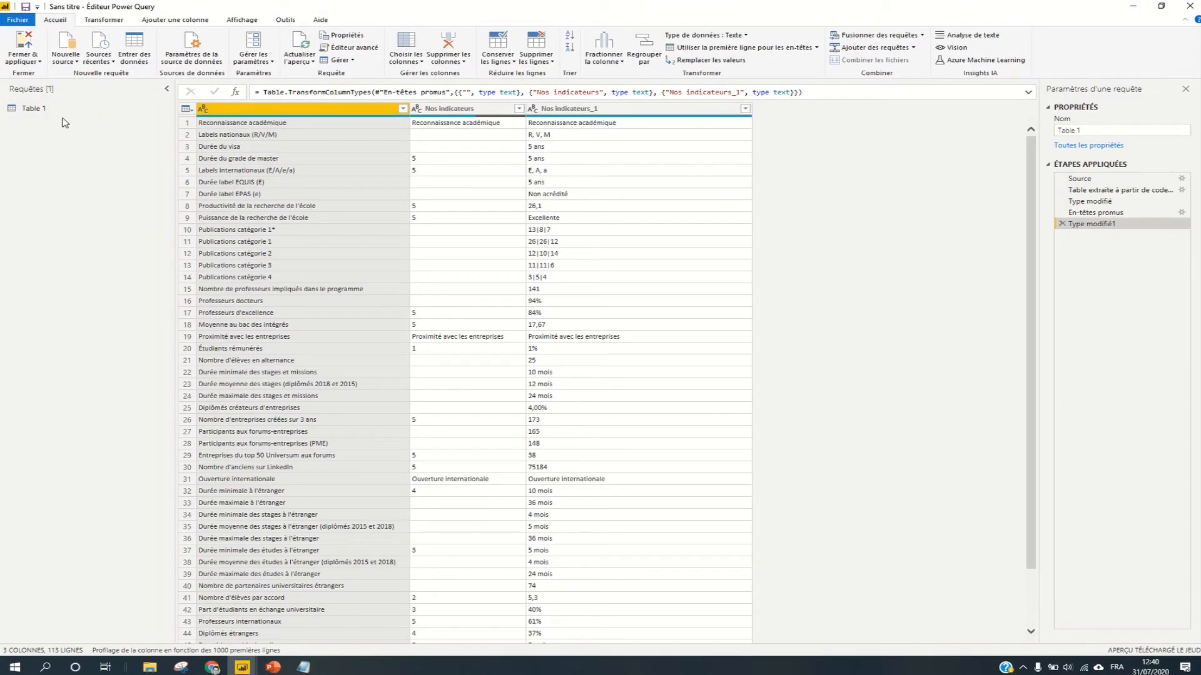
left_click(1183, 182)
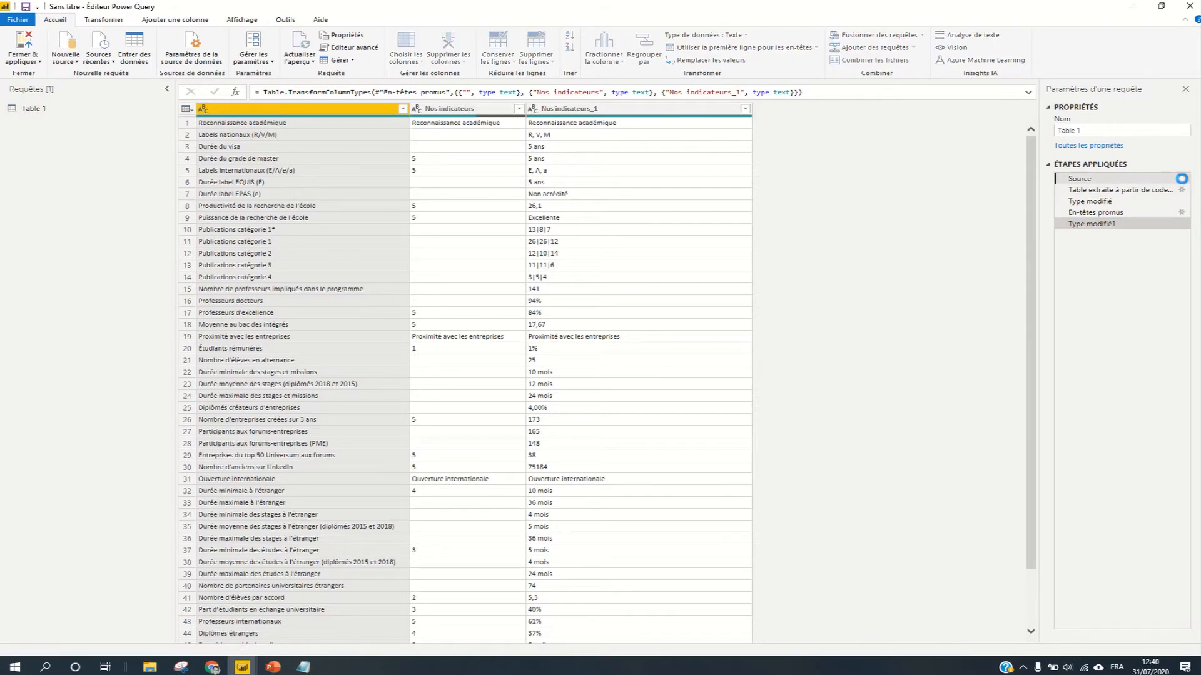
left_click(1183, 183)
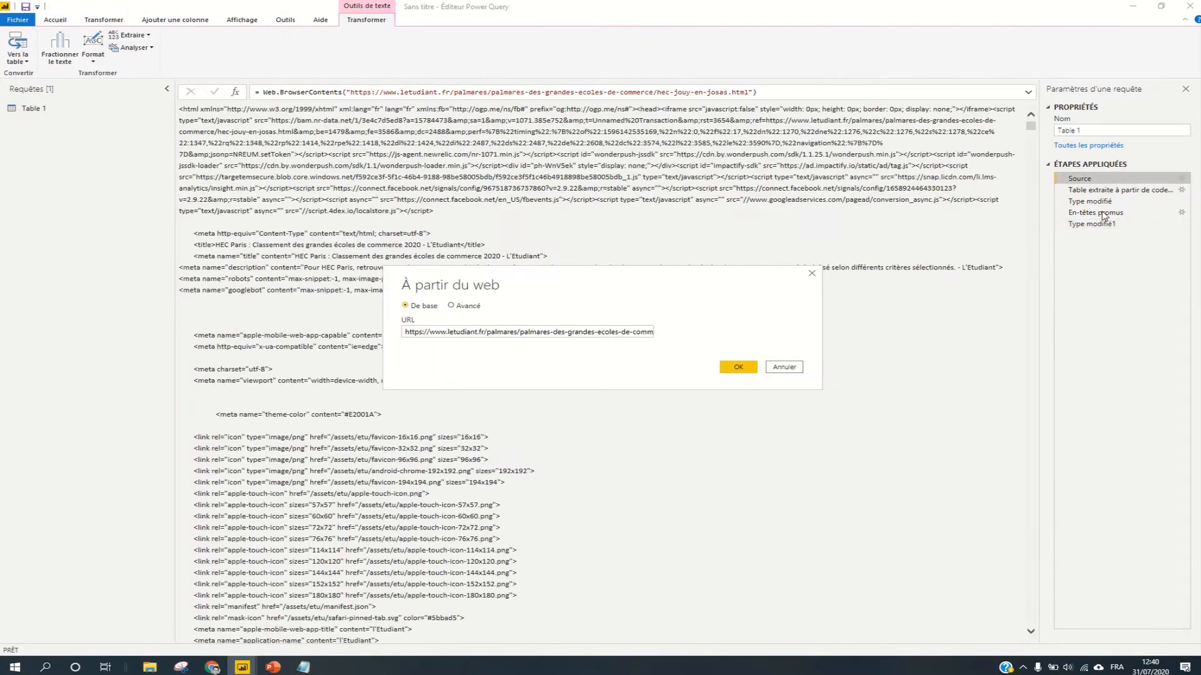
left_click(551, 331)
left_click_drag(474, 332, 751, 336)
left_click(589, 338)
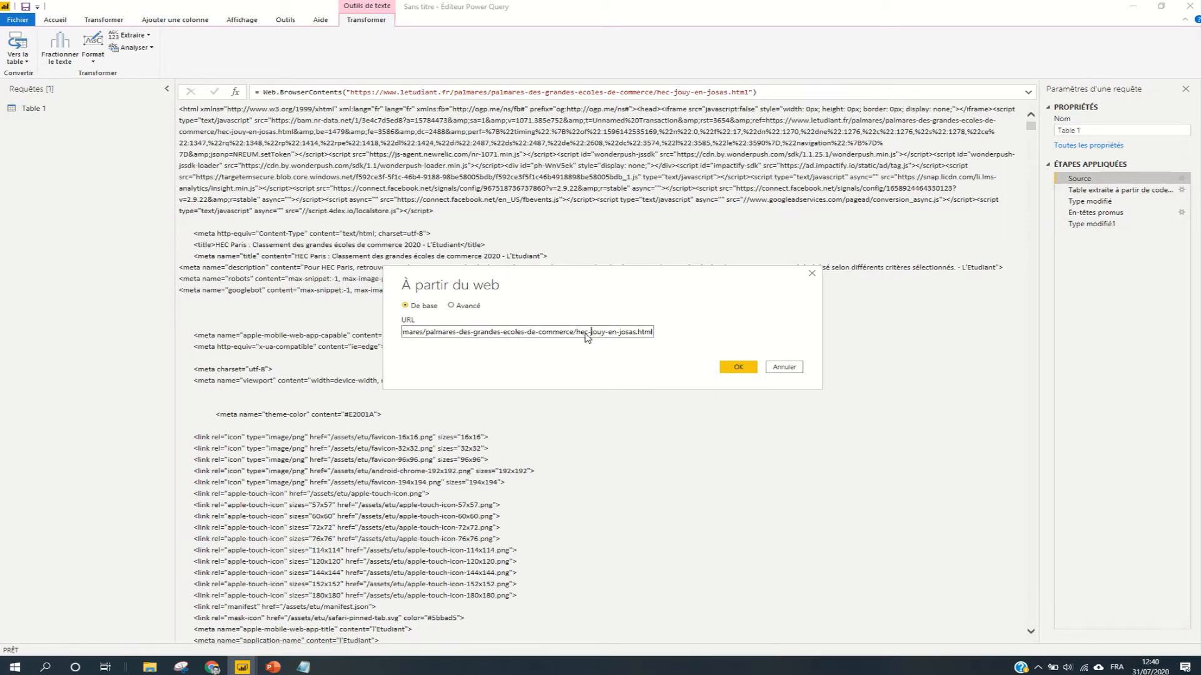
left_click(812, 275)
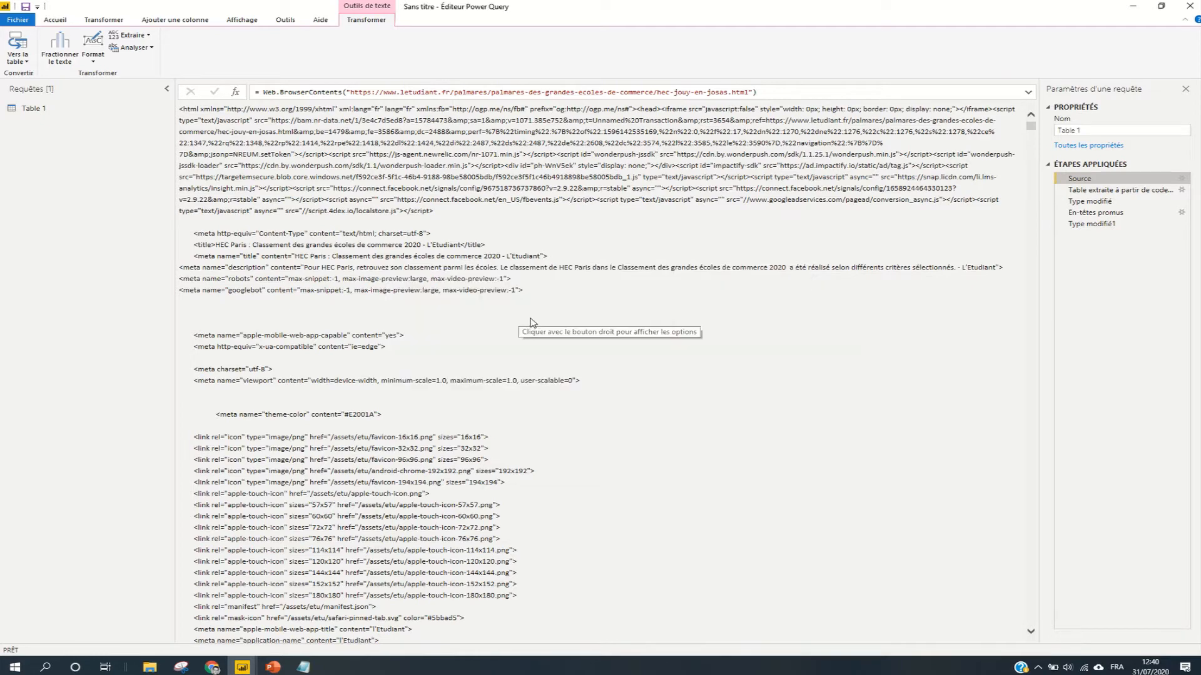
left_click(1104, 224)
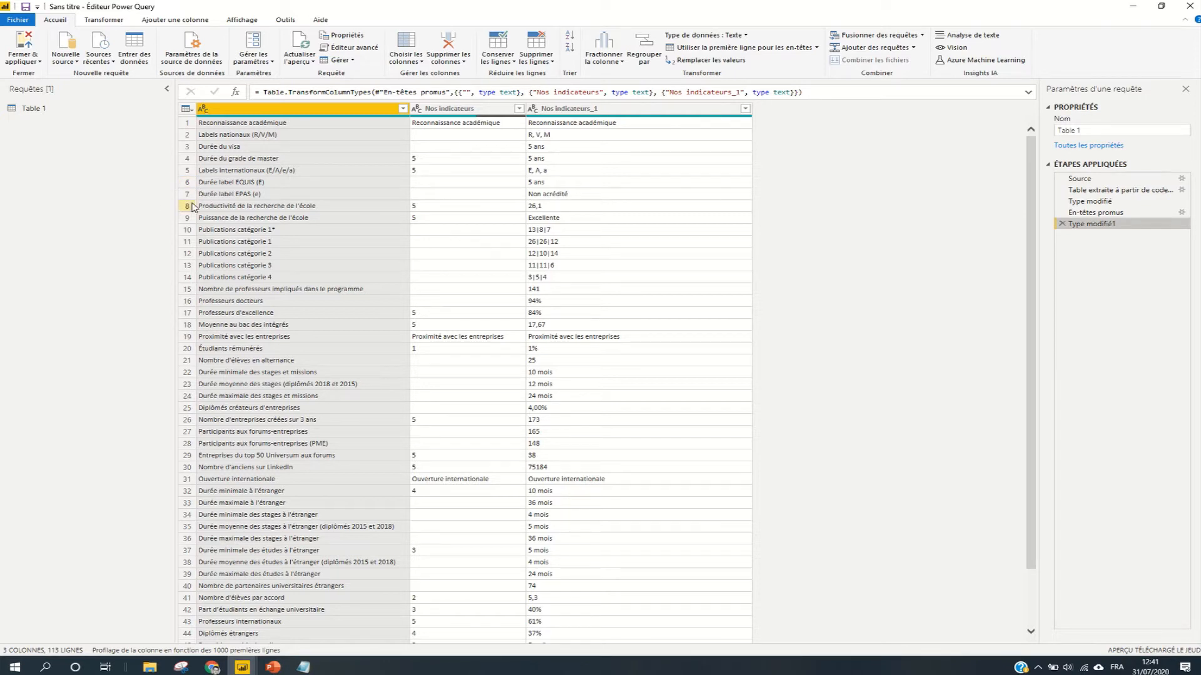
In Table 1's M code, replace hec-jouy-en-josas in the Source URL with "& School &" and apply the edited query.
left_click(343, 49)
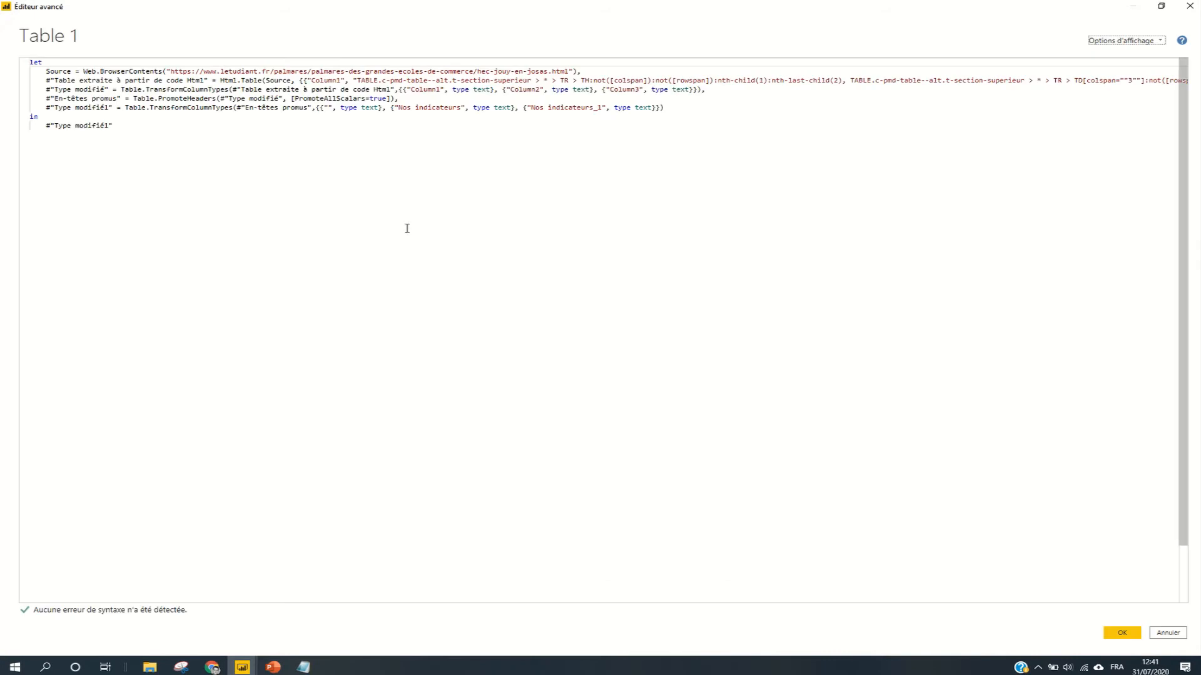
left_click_drag(478, 72, 557, 72)
key("ctrl+c")
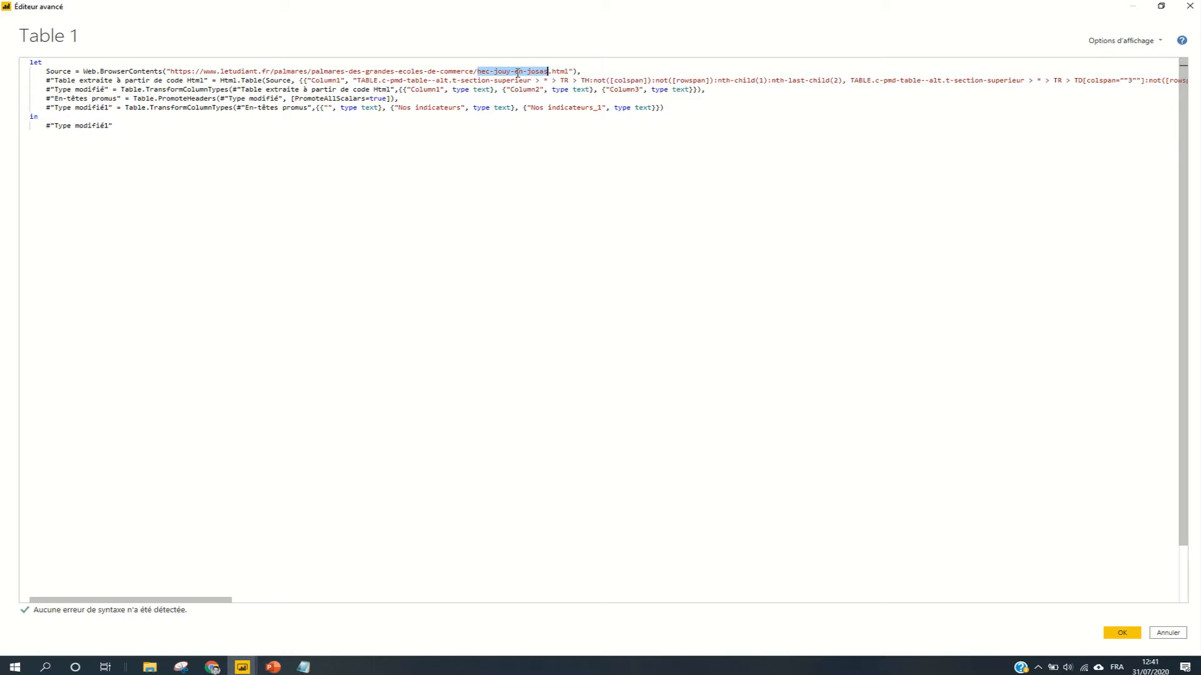
key("BackSpace")
type("\"")
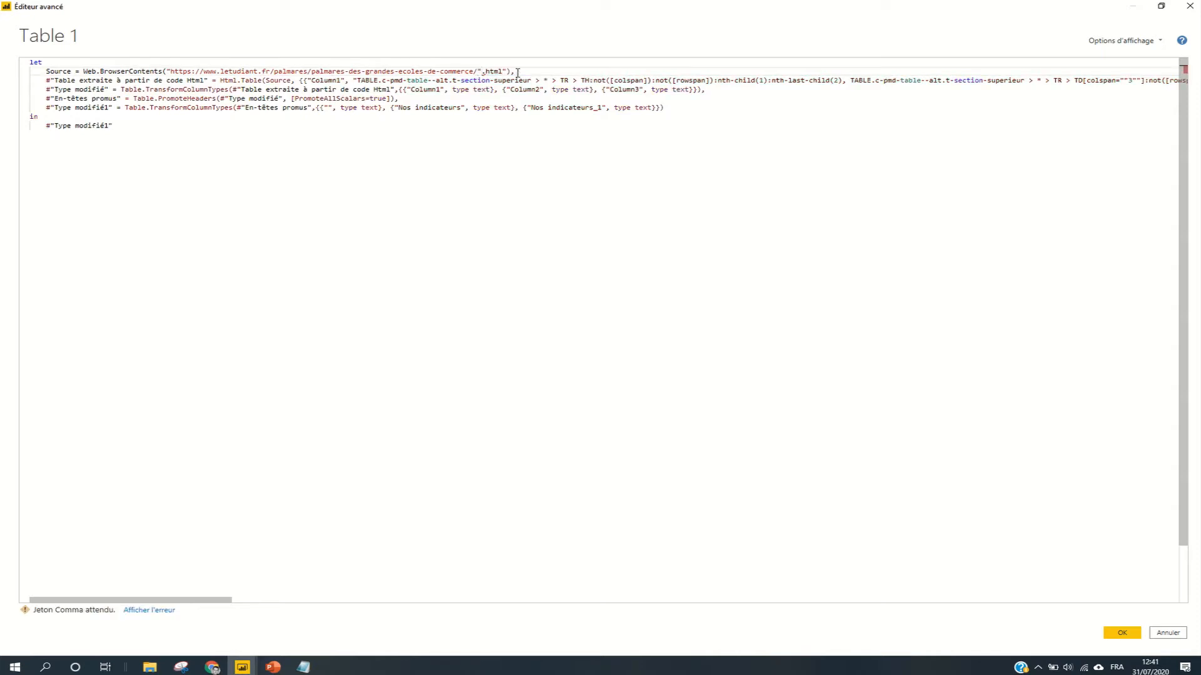
type("&")
type(" e")
key("BackSpace")
type("School &")
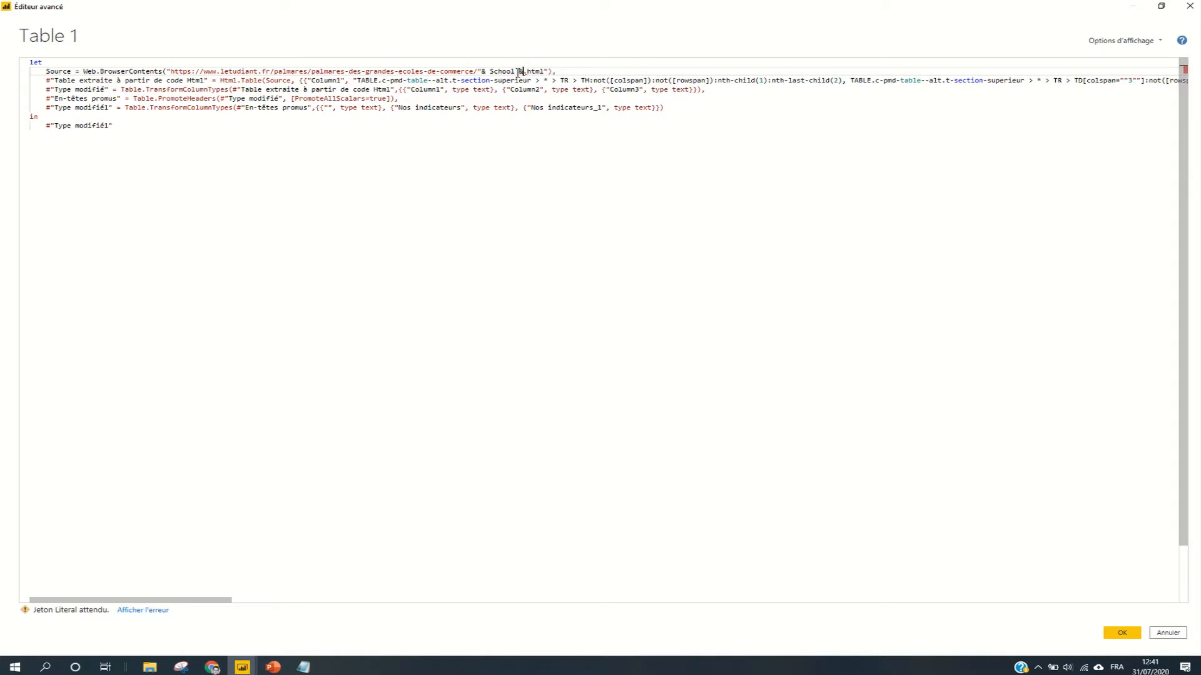
type("\"")
key("Delete")
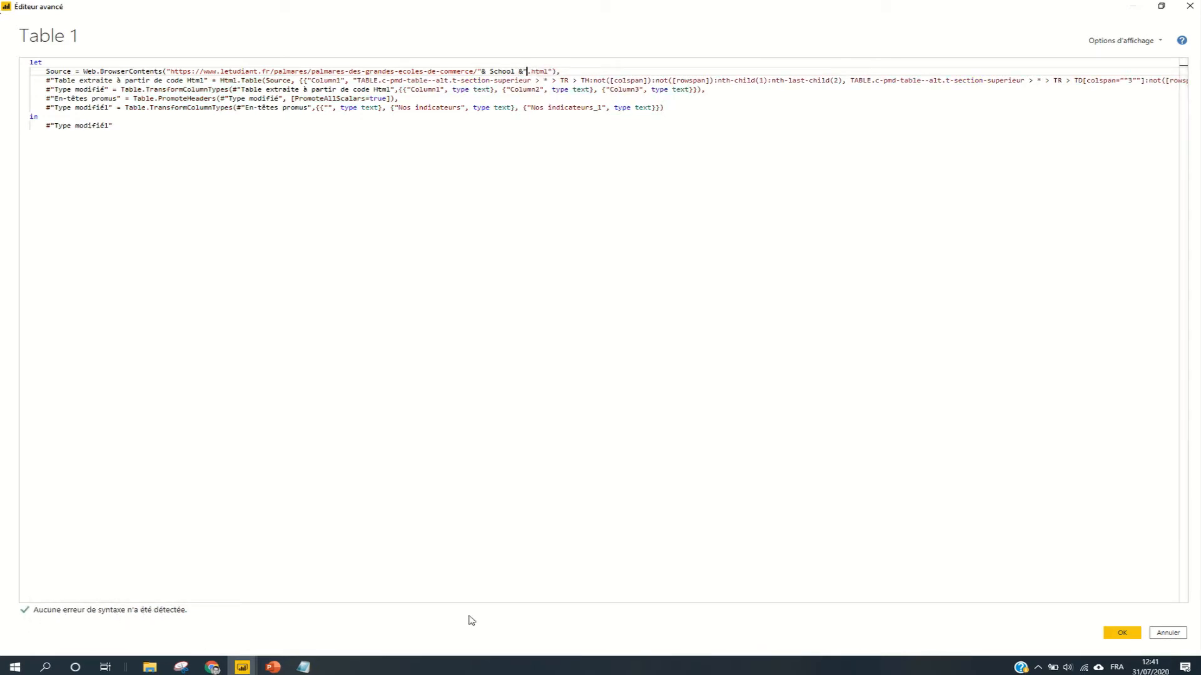
left_click(1121, 635)
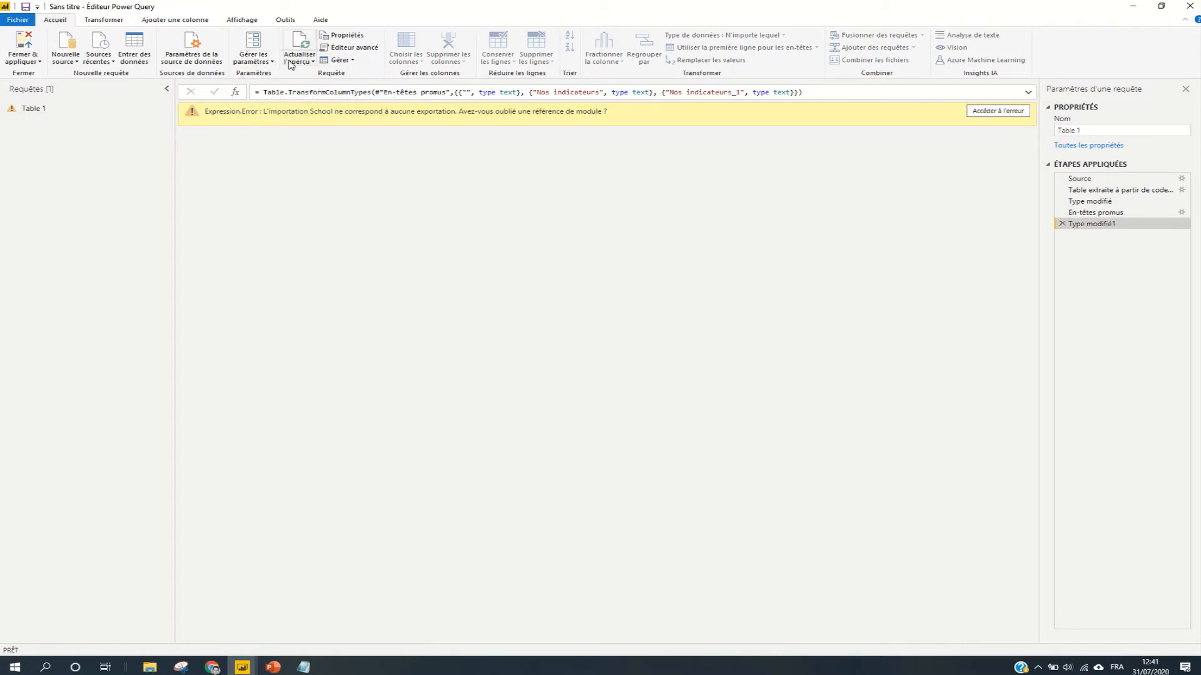
Start a new query parameter named School with the type Texte.
left_click(253, 59)
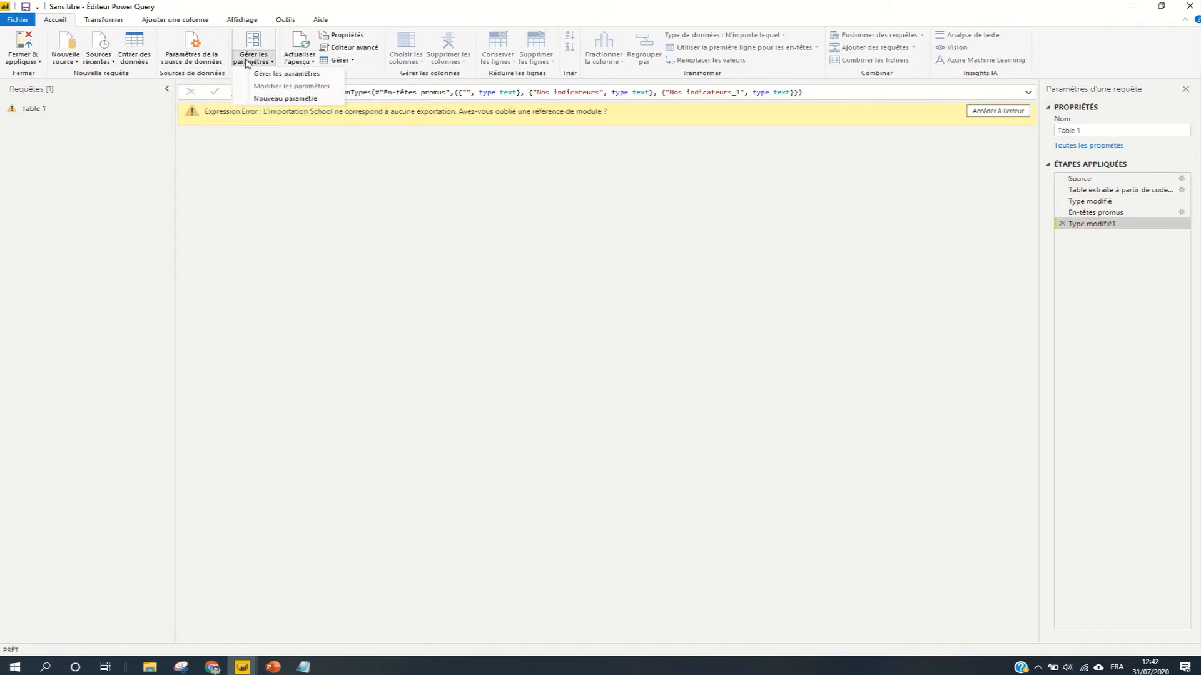
left_click(269, 100)
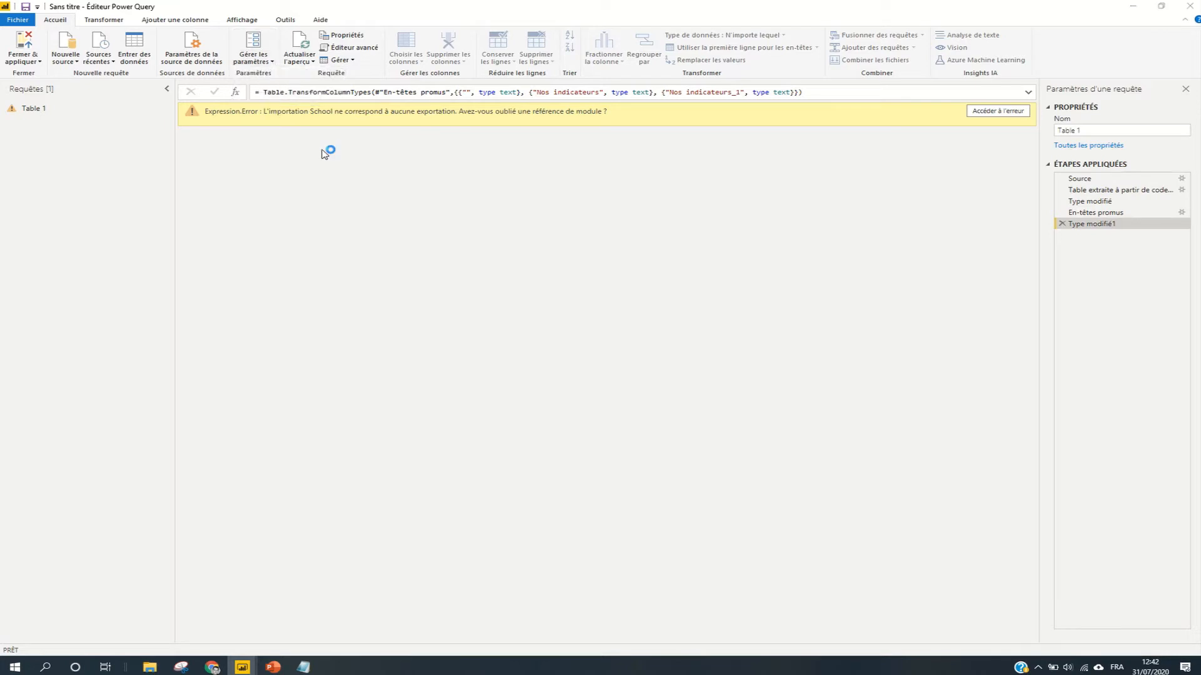
left_click_drag(623, 196, 543, 200)
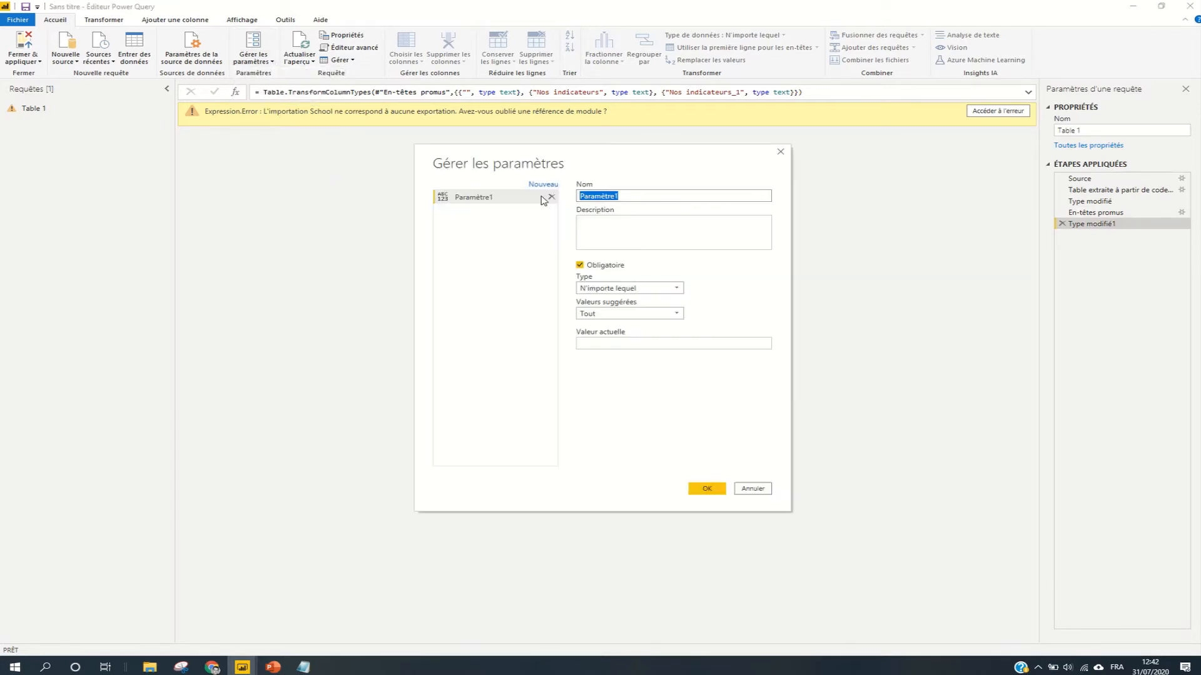
type("School")
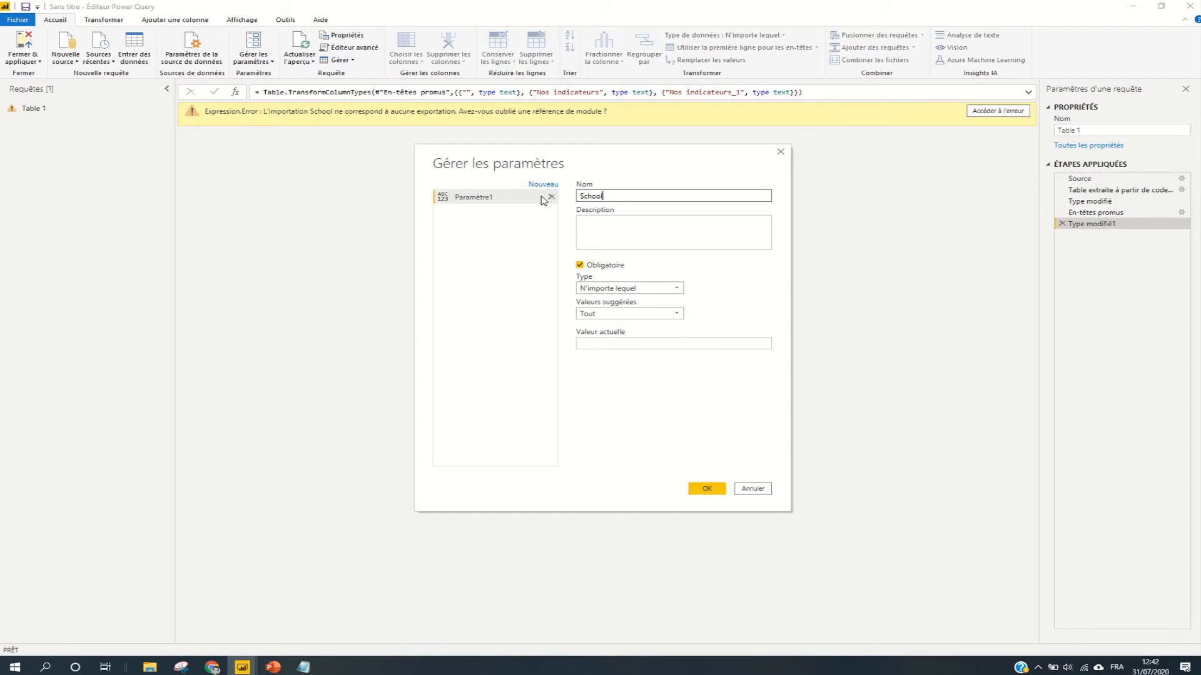
left_click(628, 287)
left_click(616, 380)
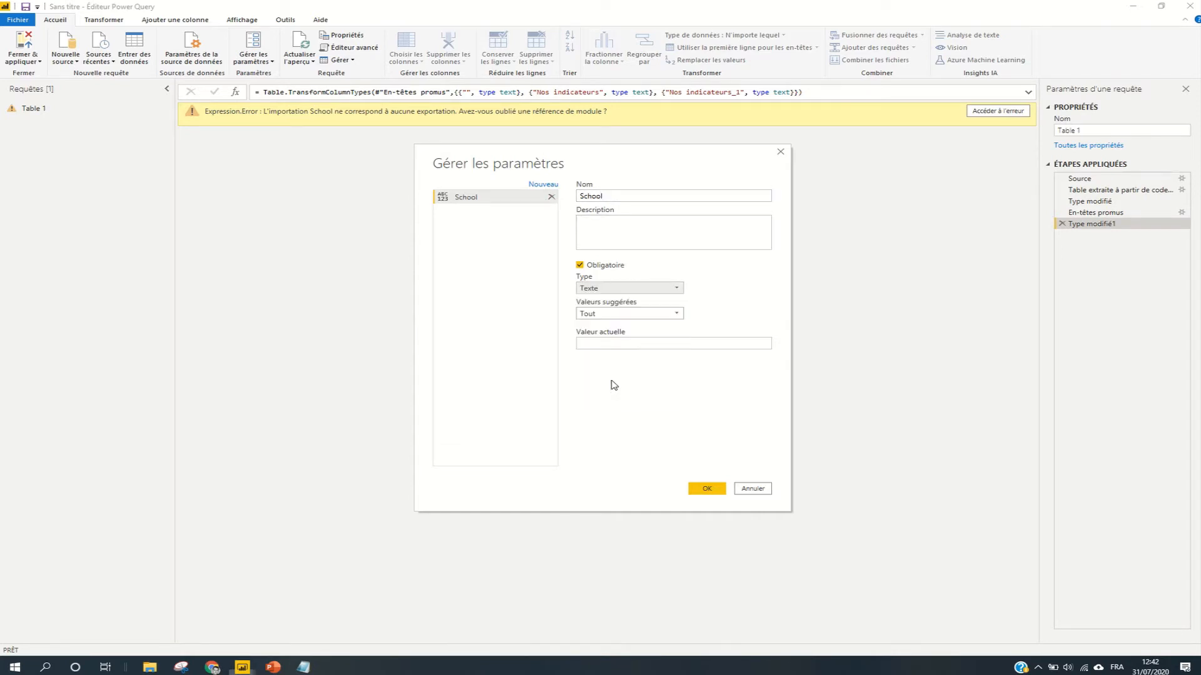
Set the School parameter's current value to hec-jouy-en-josas from the Notepad list and create the parameter.
left_click(599, 343)
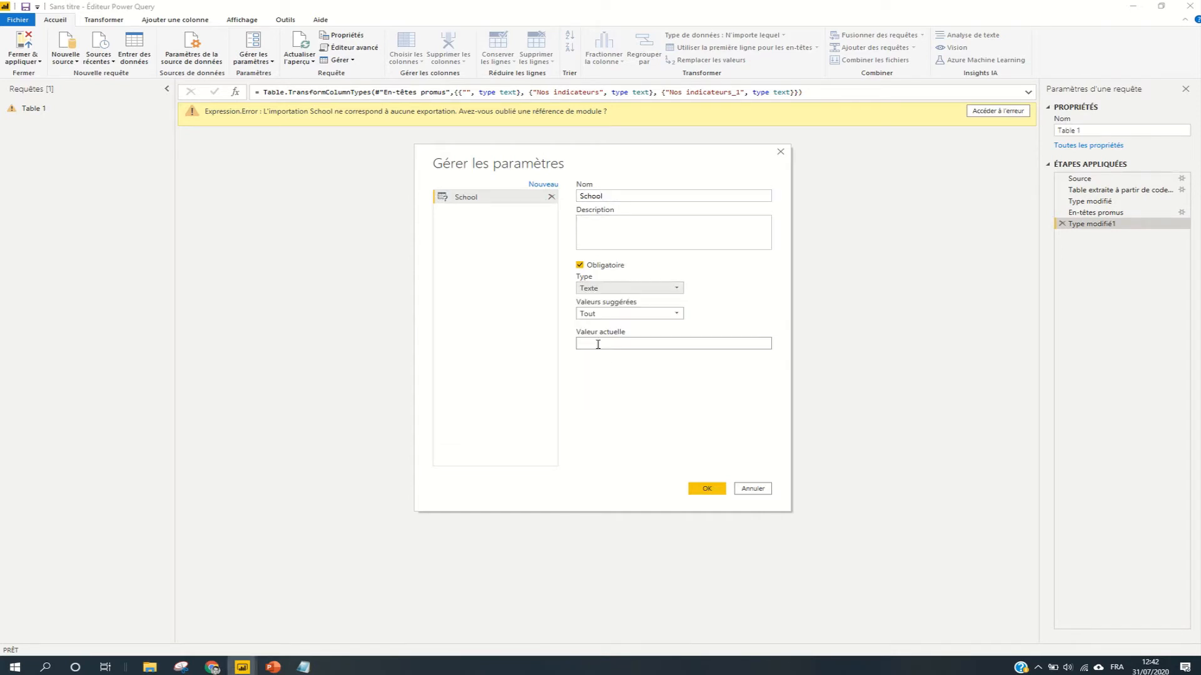
left_click(303, 667)
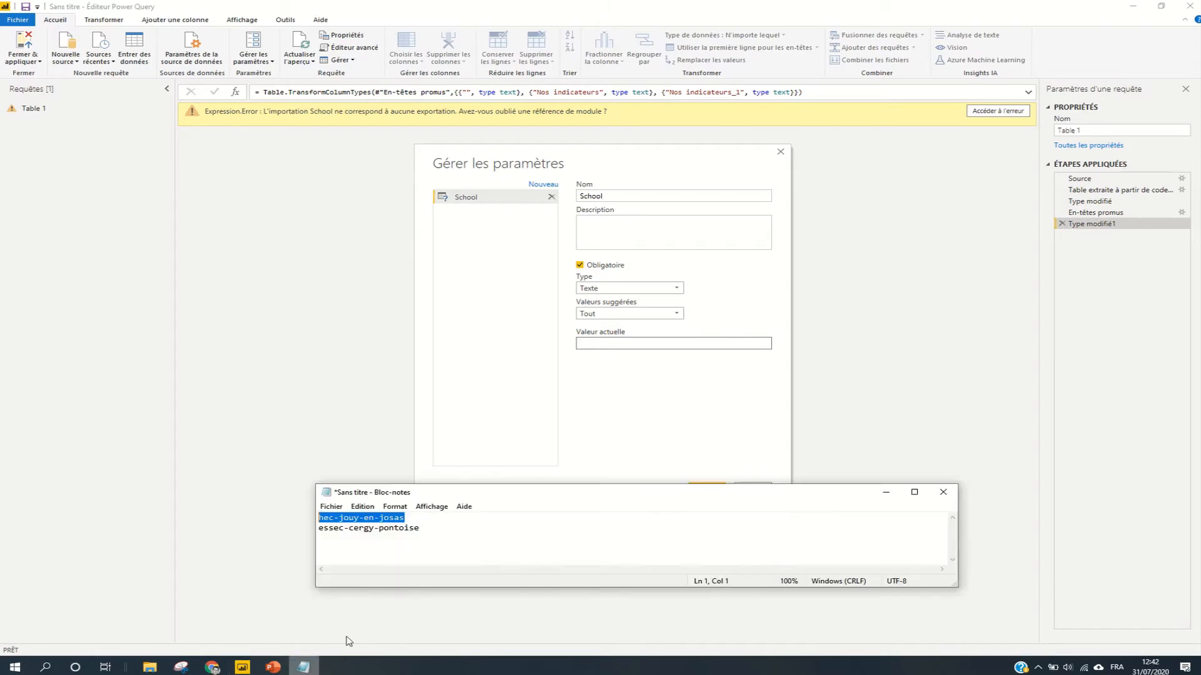
left_click(611, 344)
key("ctrl+v")
left_click(707, 488)
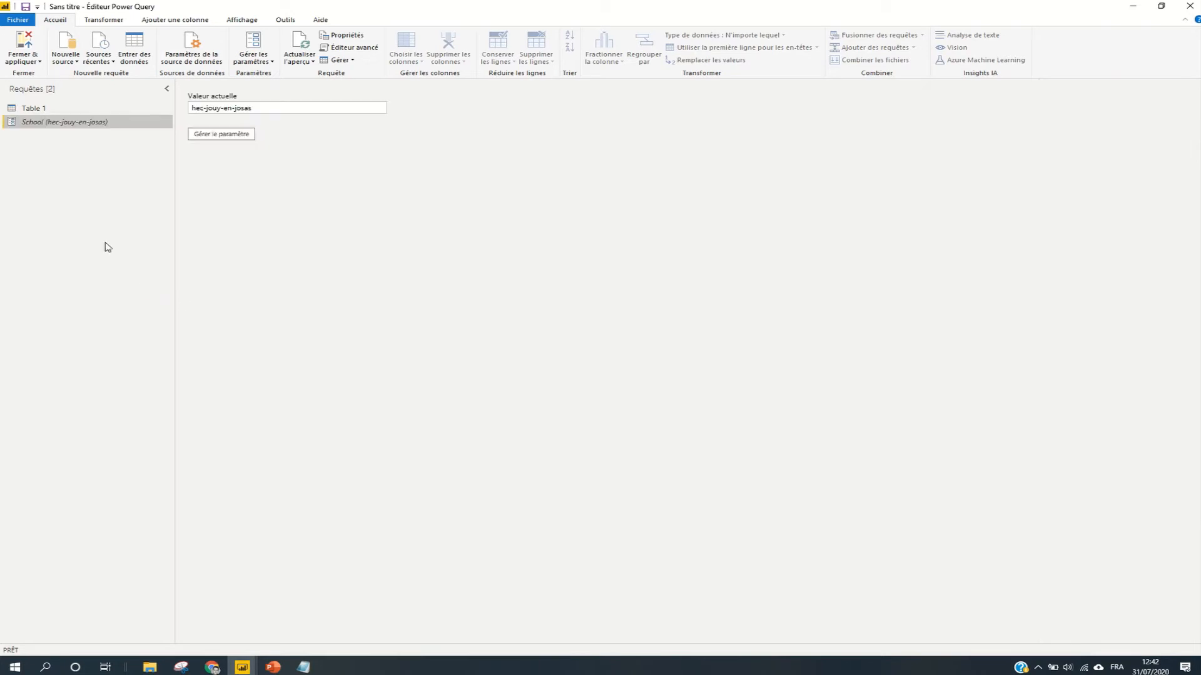
Change the School parameter's current value to essec-cergy-pontoise, copied from the Notepad list.
left_click(54, 110)
left_click(60, 125)
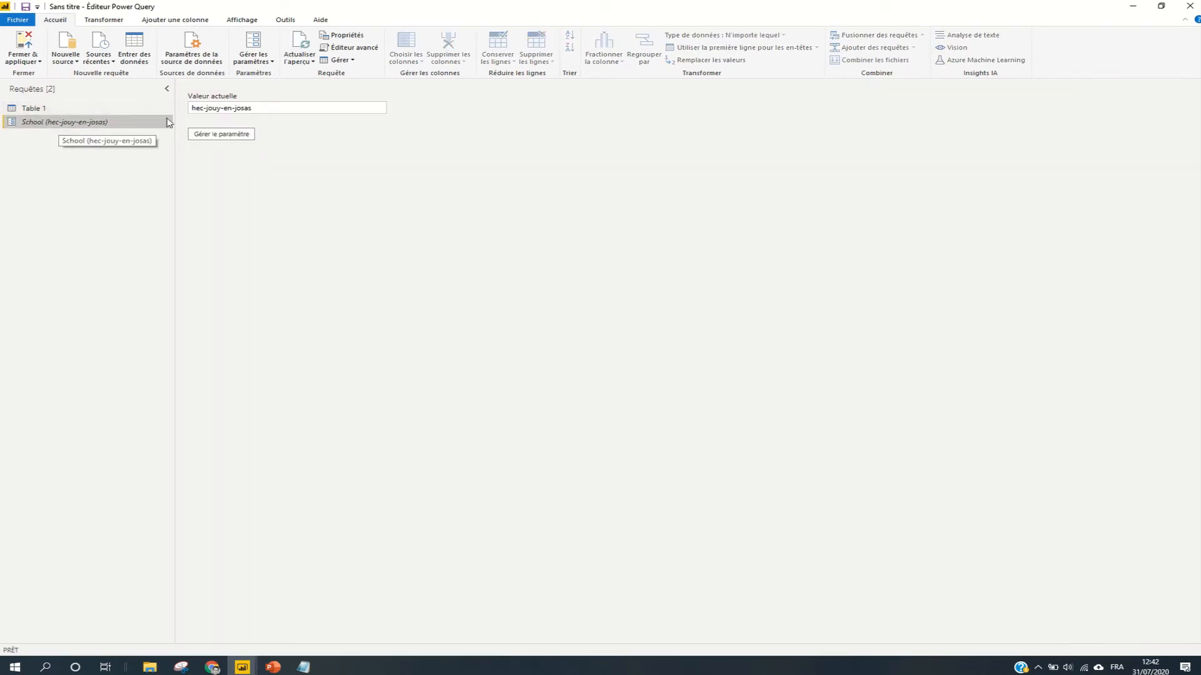
left_click_drag(267, 108, 190, 109)
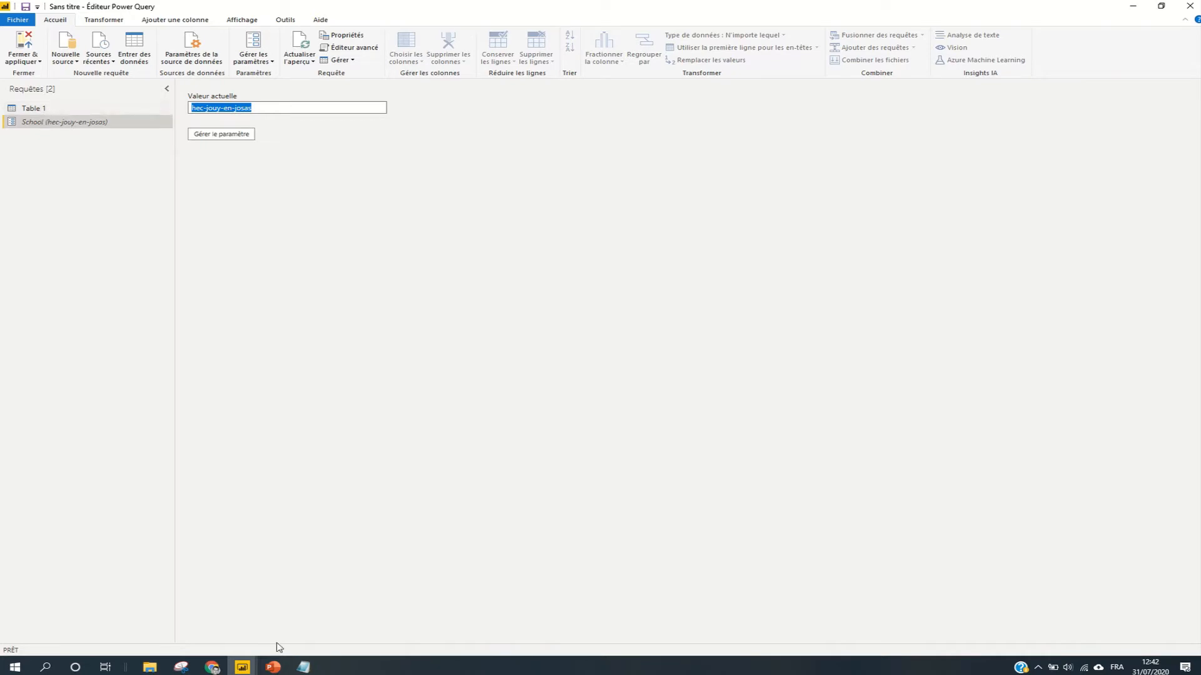
left_click(303, 667)
left_click_drag(441, 527, 315, 530)
key("ctrl+c")
left_click(253, 113)
left_click_drag(263, 107, 150, 114)
key("ctrl+v")
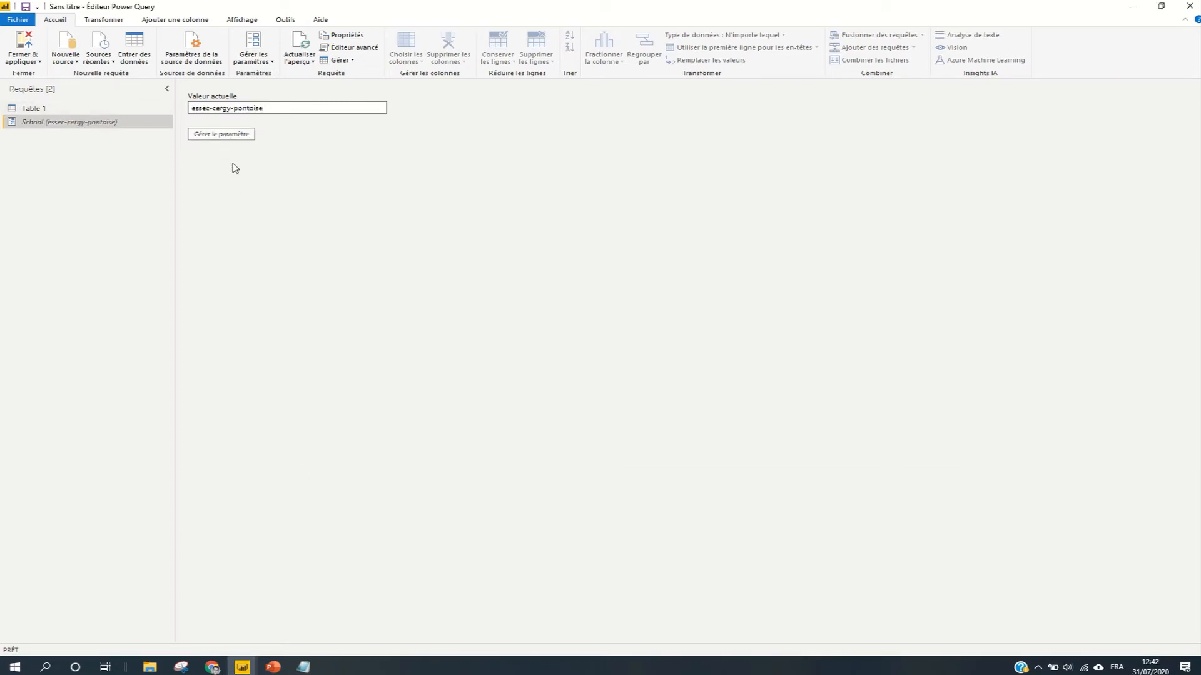
Review Table 1's rows for the ESSEC data, including the full value for the international campus locations.
left_click(70, 108)
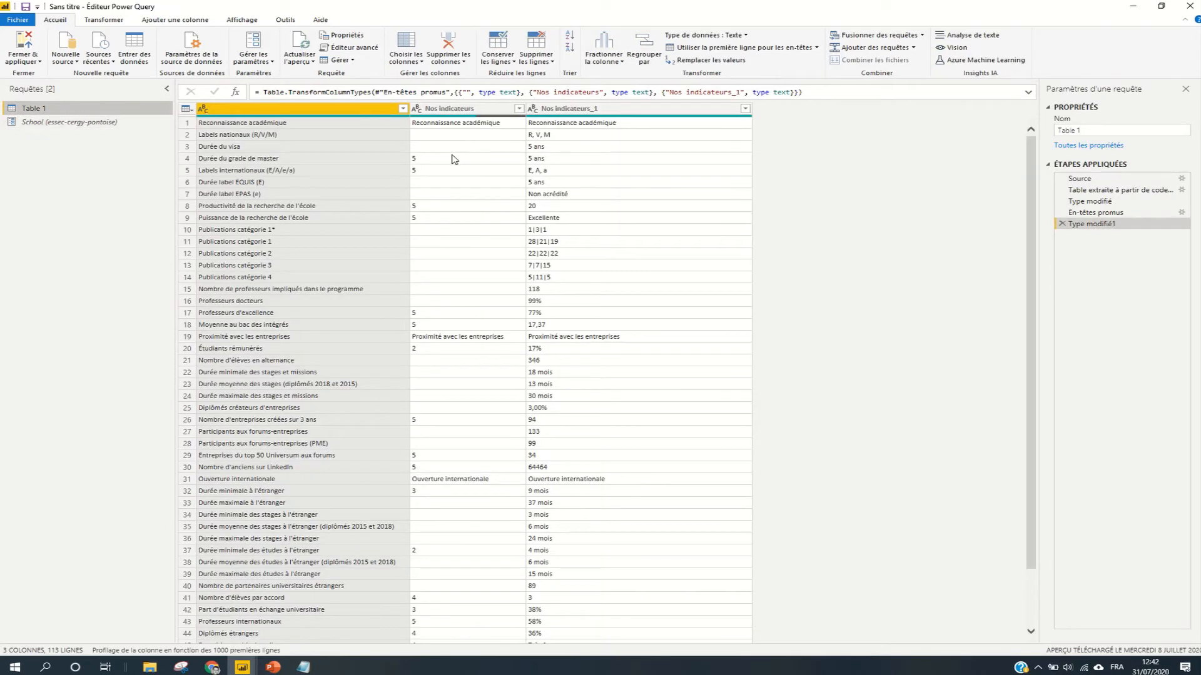
scroll(451, 159, "down", 6)
scroll(451, 159, "down", 6)
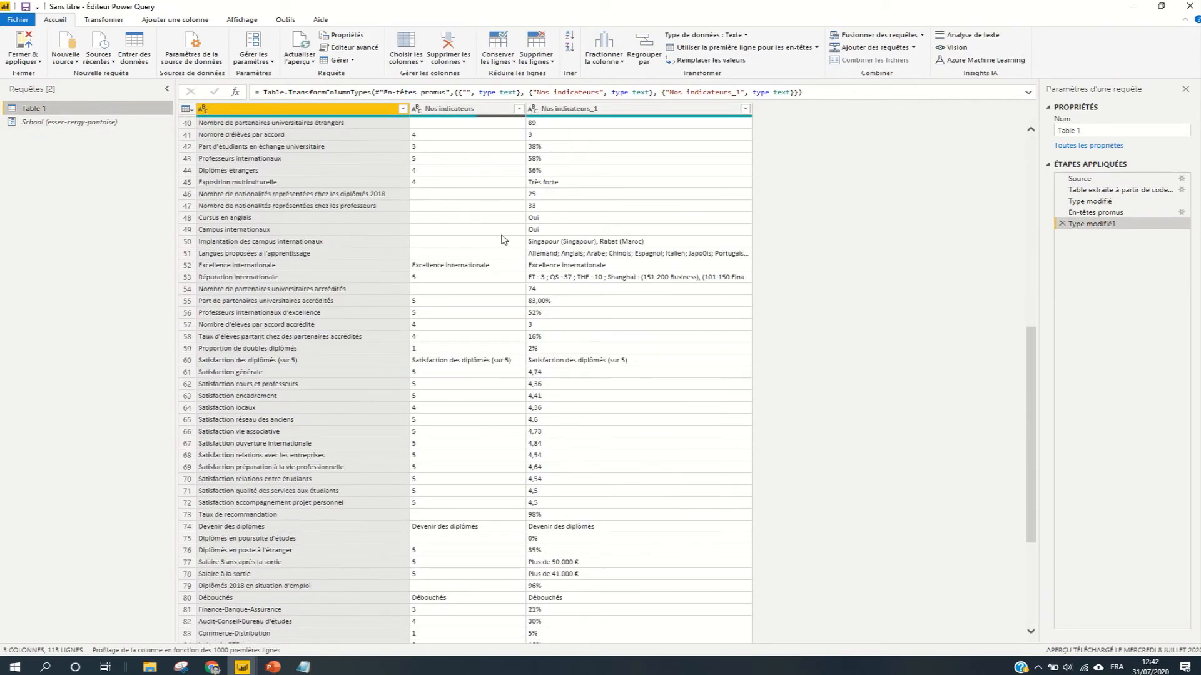
left_click(575, 244)
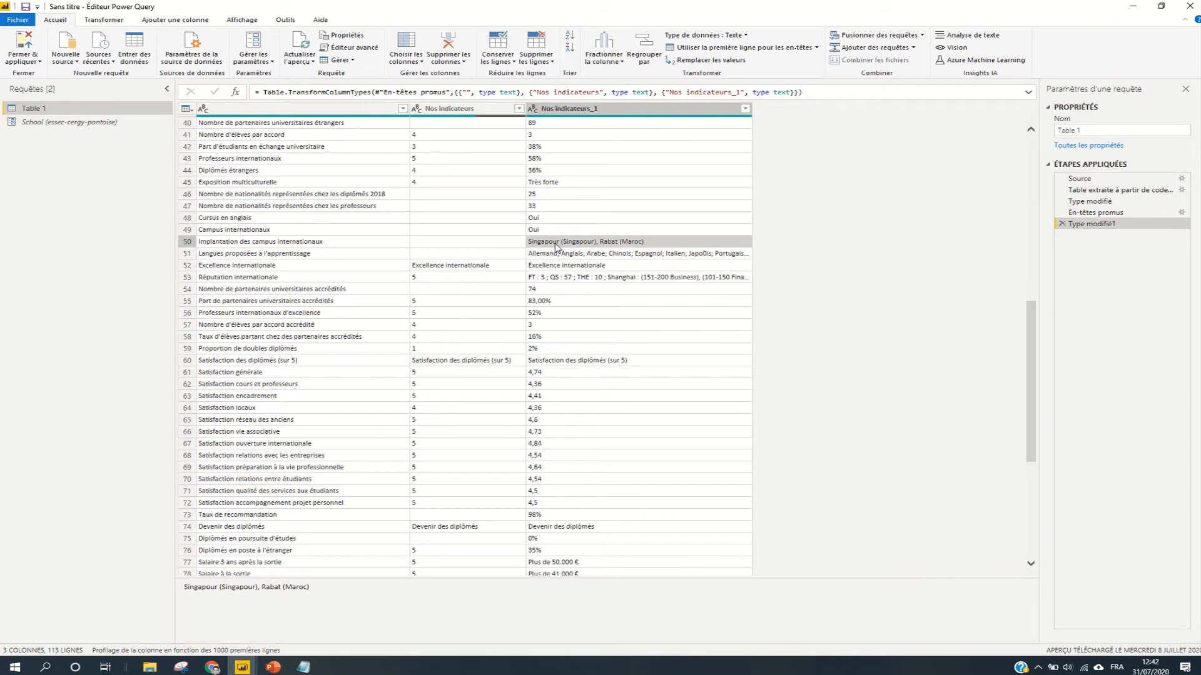
scroll(555, 246, "up", 2)
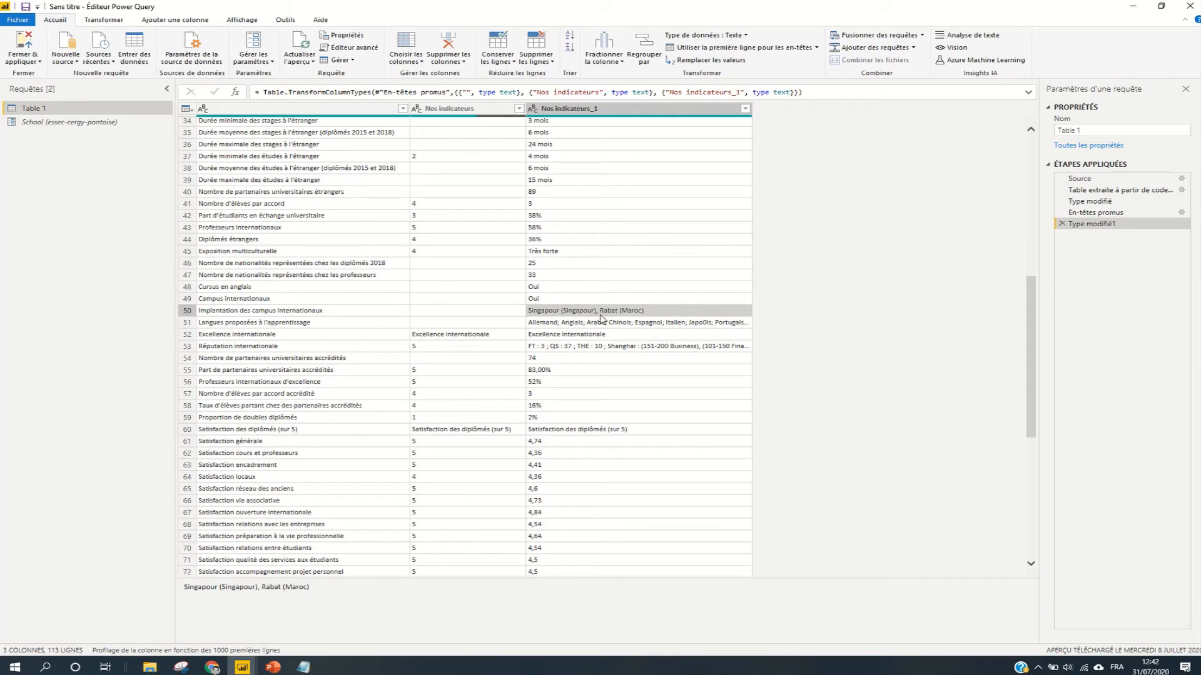
Set the School parameter's current value back to hec-jouy-en-josas, copied from the Notepad list.
left_click(81, 122)
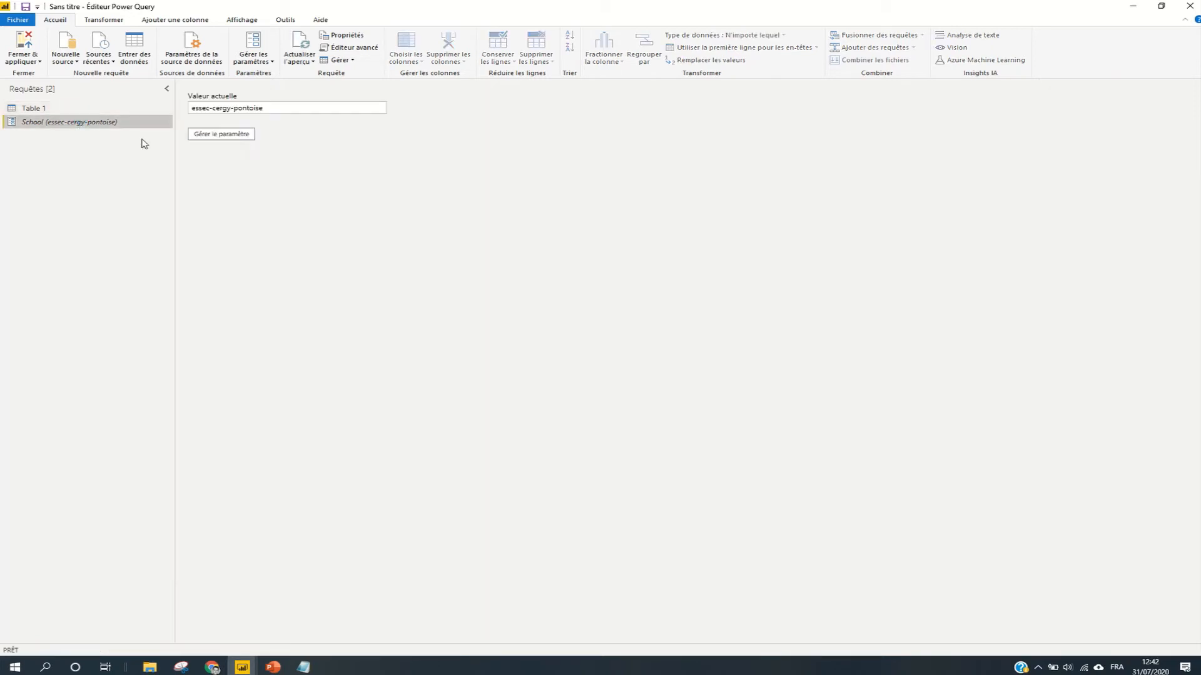
left_click(303, 667)
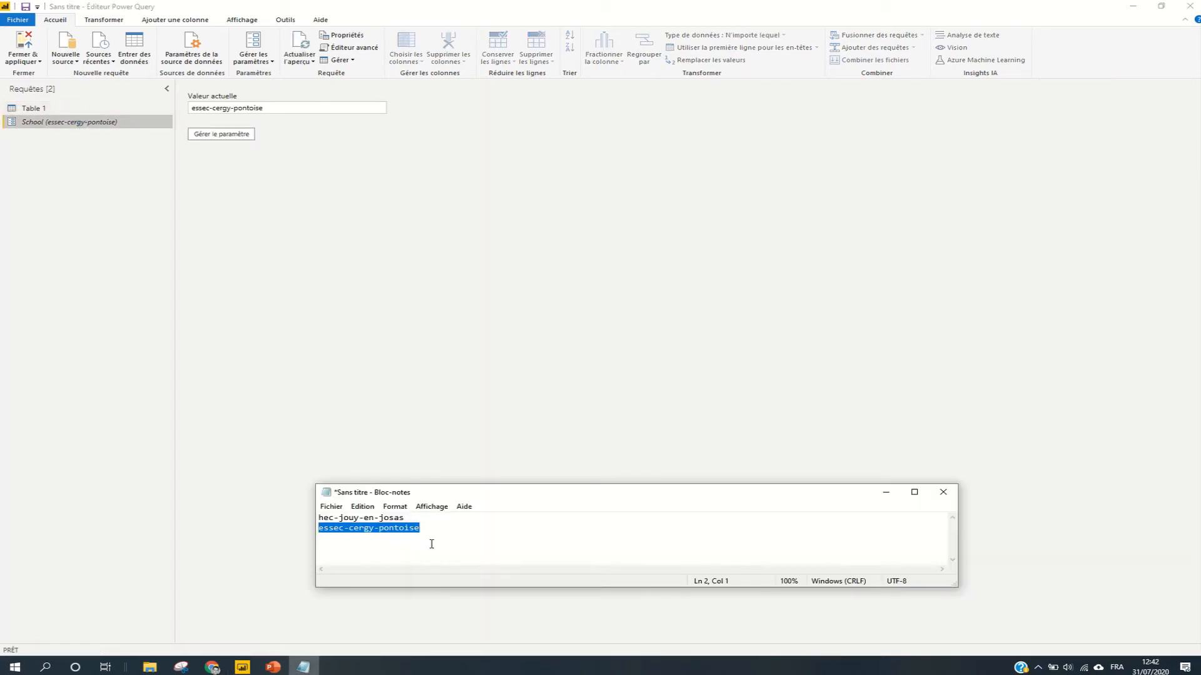
left_click_drag(419, 520, 318, 518)
key("ctrl+c")
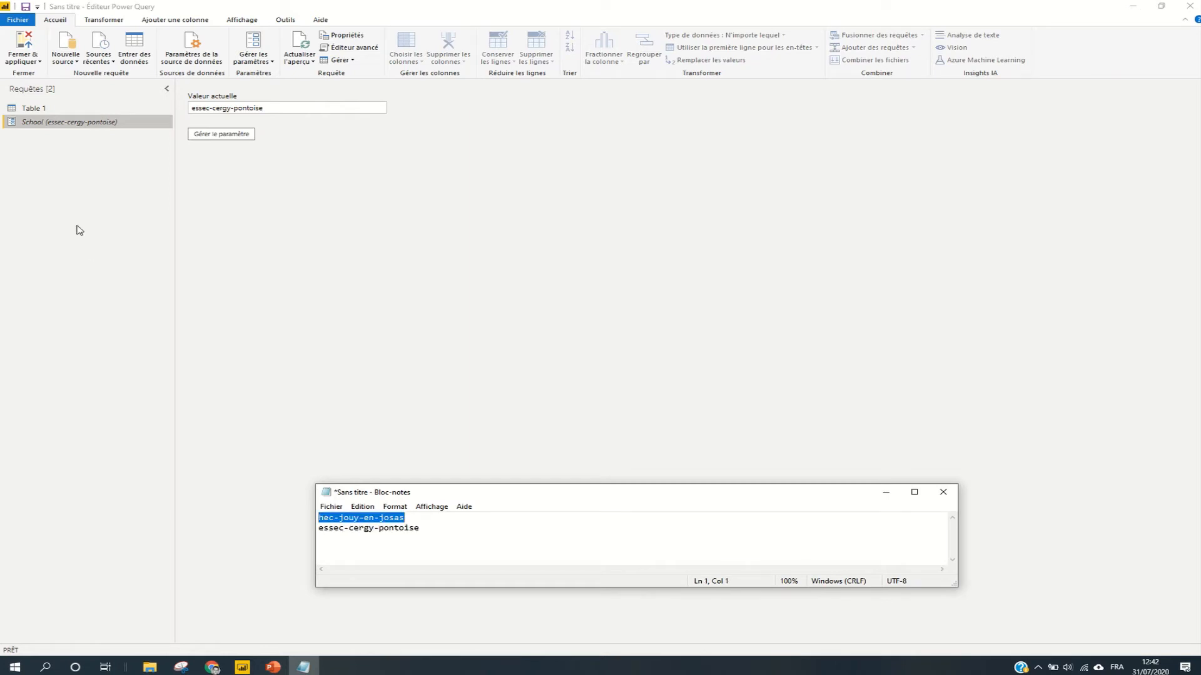
triple_click(303, 108)
key("ctrl+v")
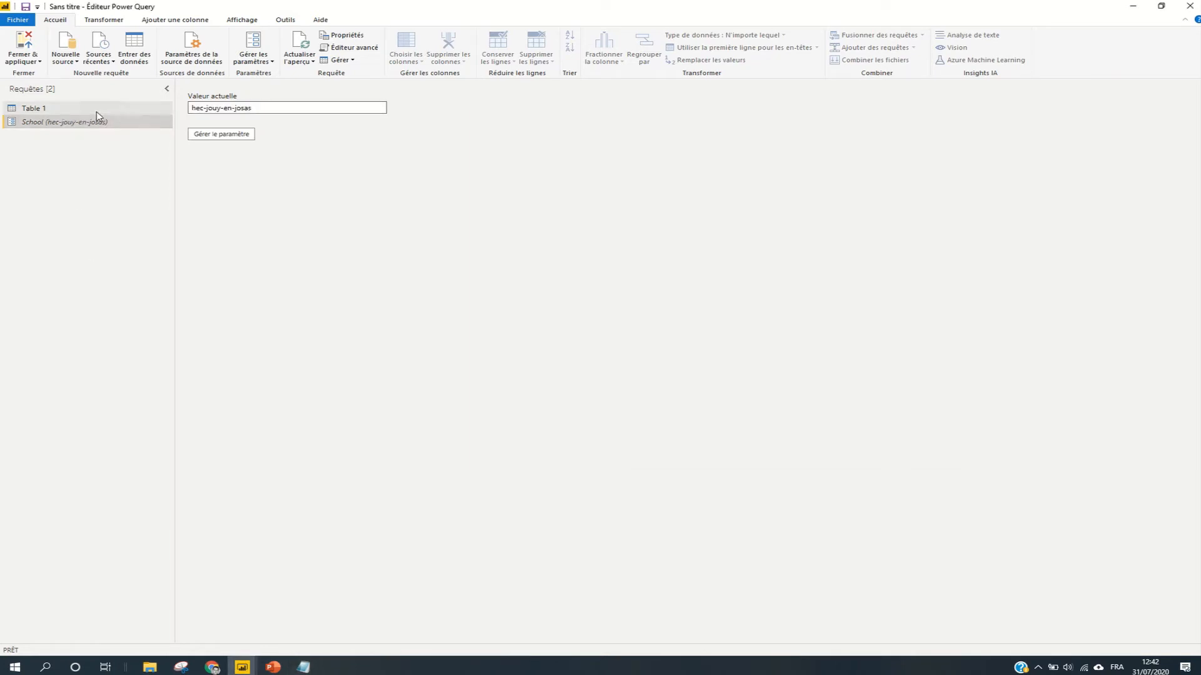
Check Table 1's rows for the HEC data, including the full value for the international campus locations.
left_click(92, 111)
scroll(556, 439, "down", 4)
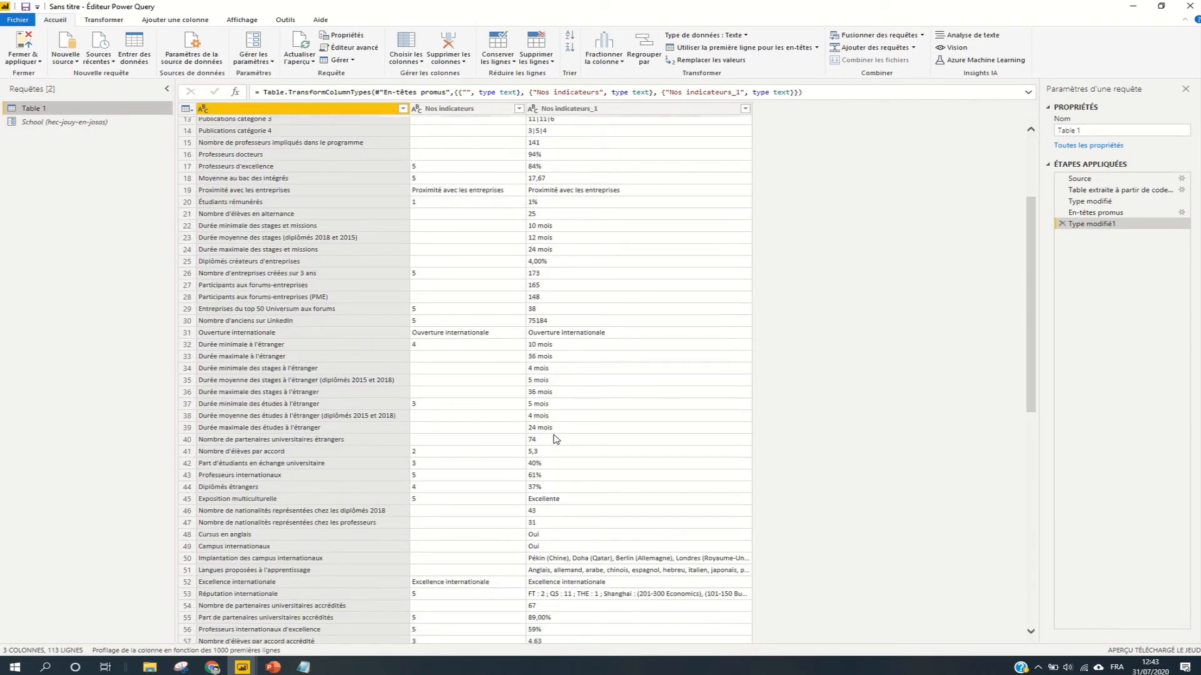
left_click(566, 558)
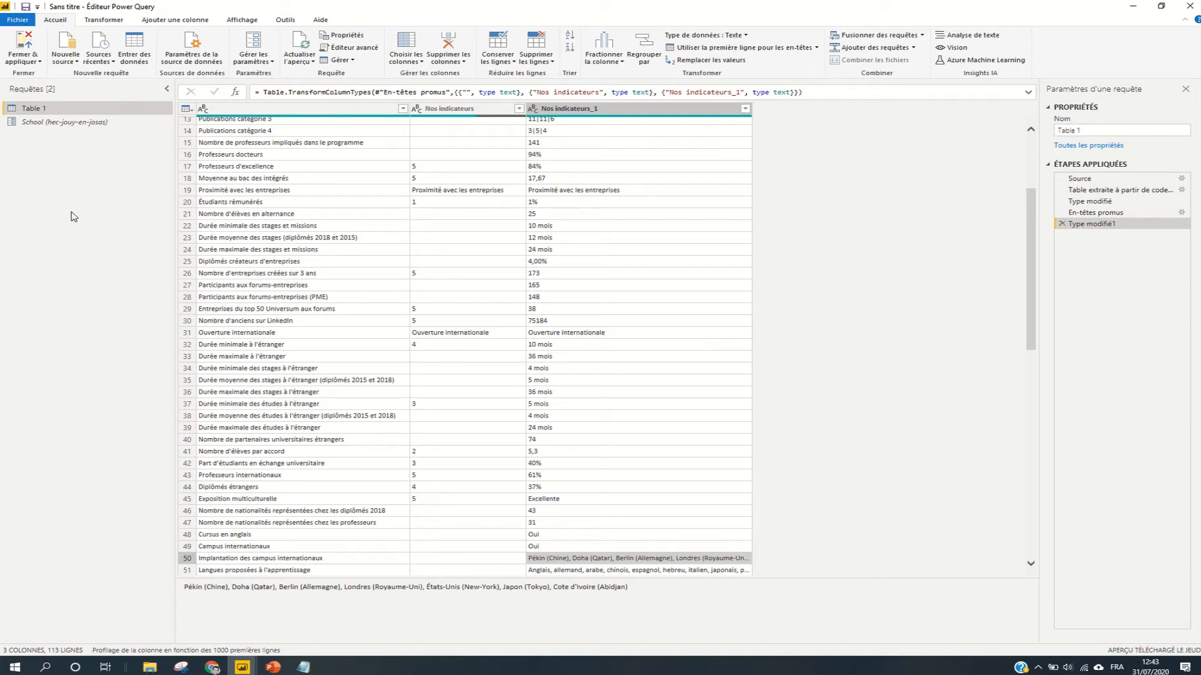
Start a manually entered table with a column named School and hec-jouy-en-josas in its first row.
left_click(141, 52)
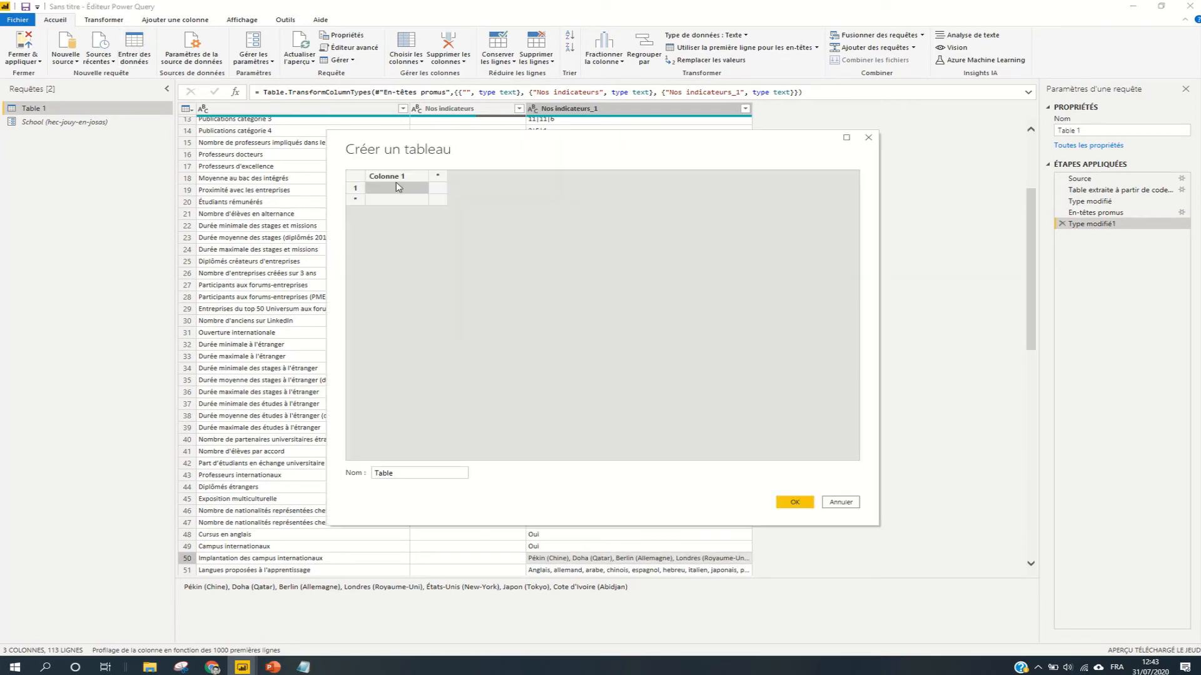
double_click(394, 177)
type("School")
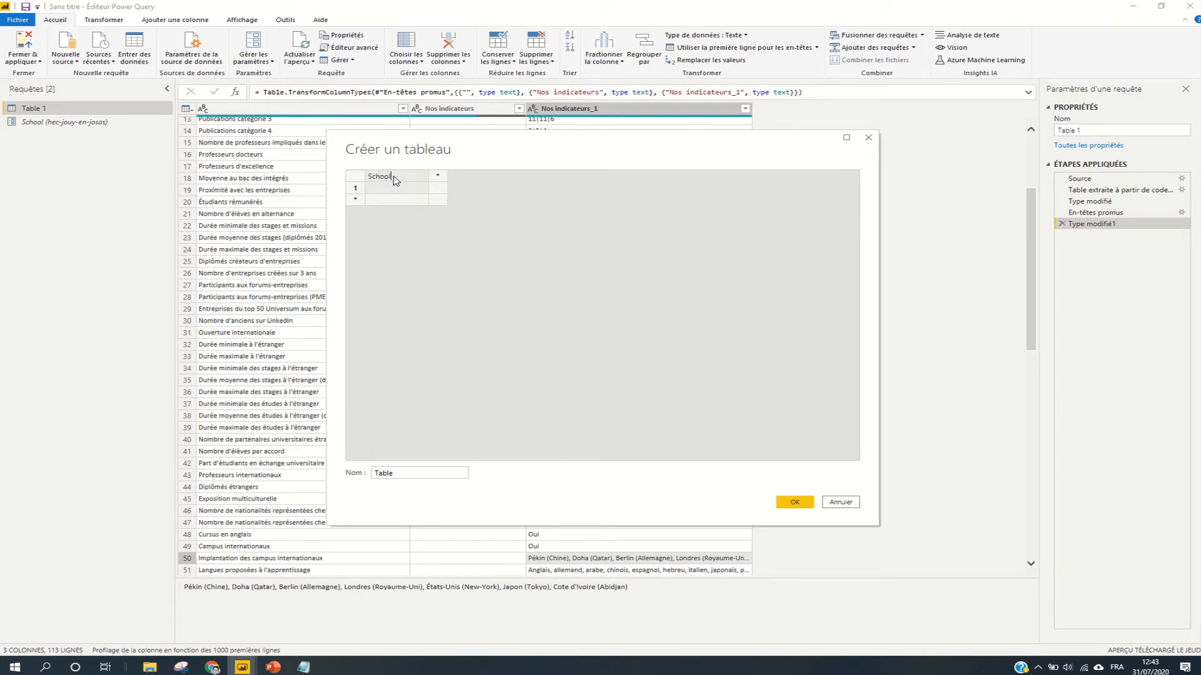
left_click(395, 192)
key("ctrl+v")
left_click(392, 200)
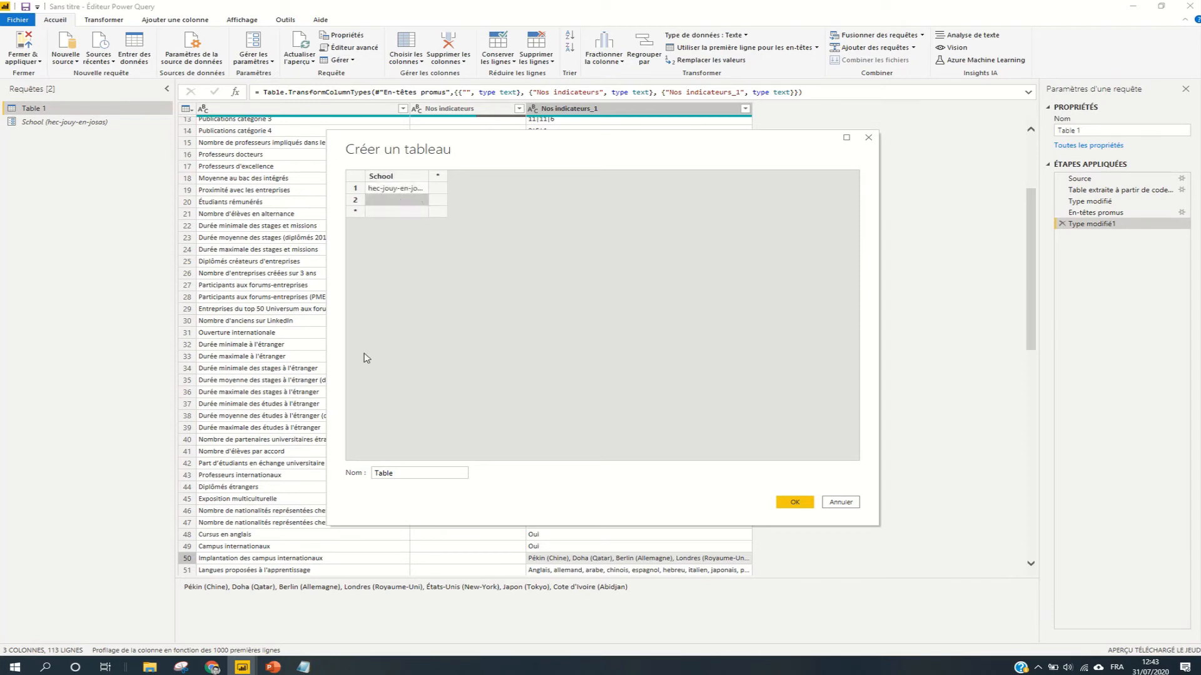
Copy essec-cergy-pontoise from the Notepad list into the second row of the new table's School column.
left_click(301, 668)
left_click(358, 533)
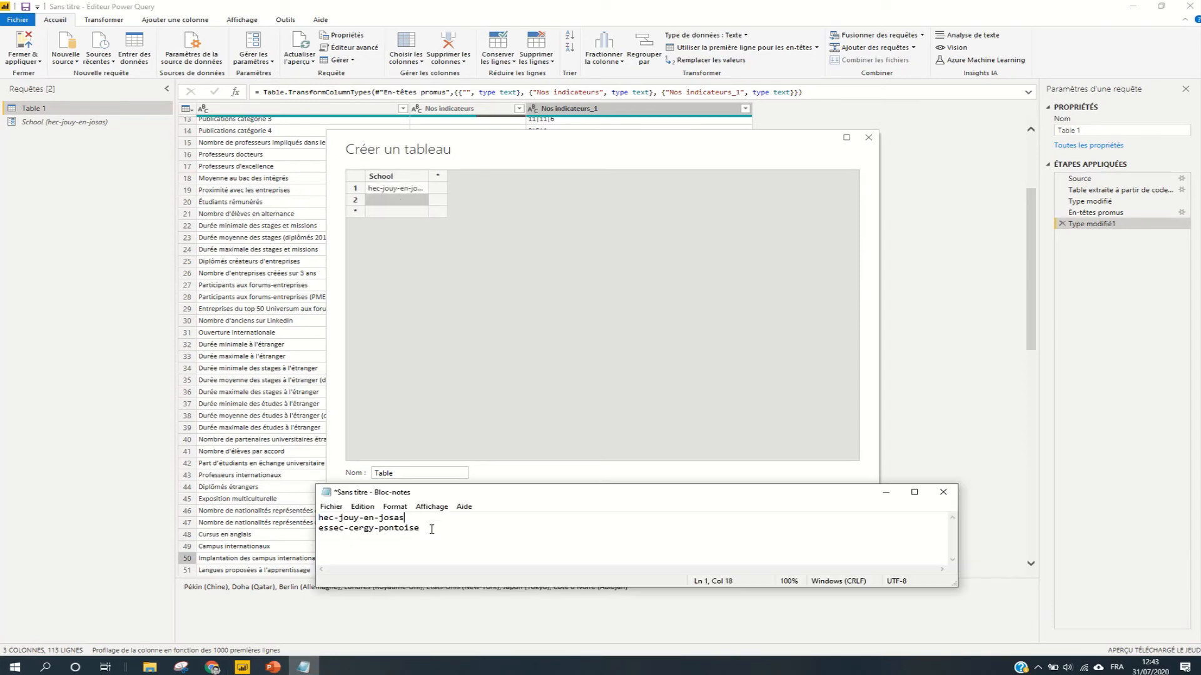
left_click_drag(420, 528, 319, 530)
key("ctrl+c")
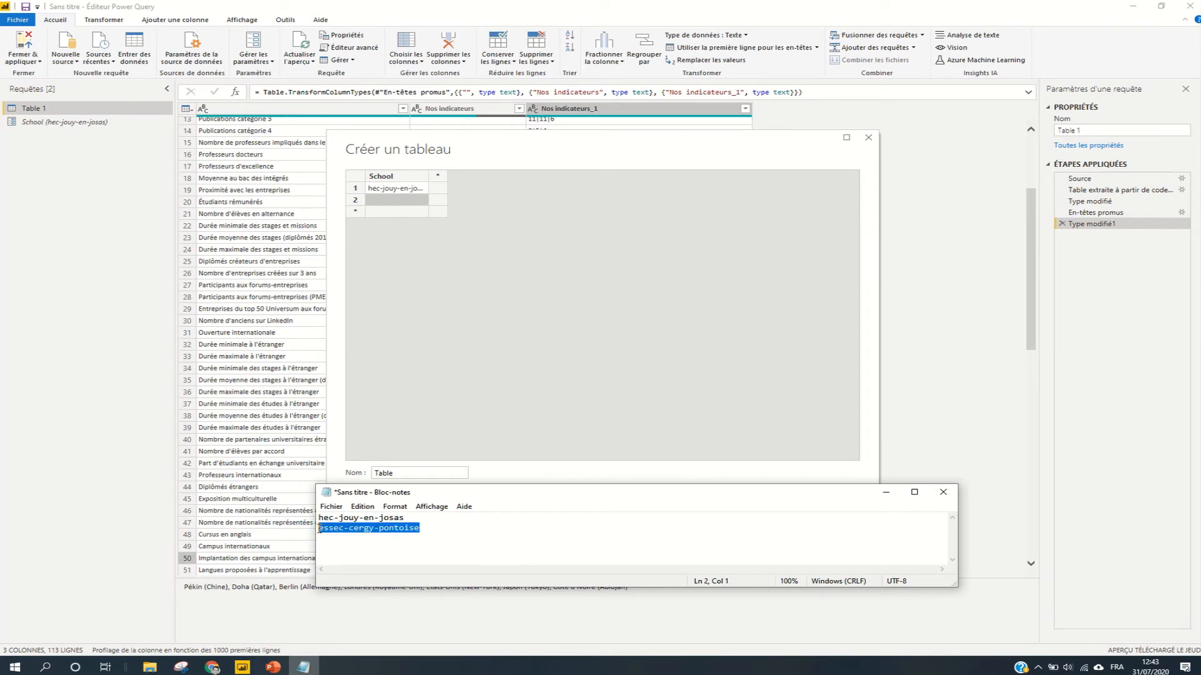
left_click(392, 209)
key("ctrl+v")
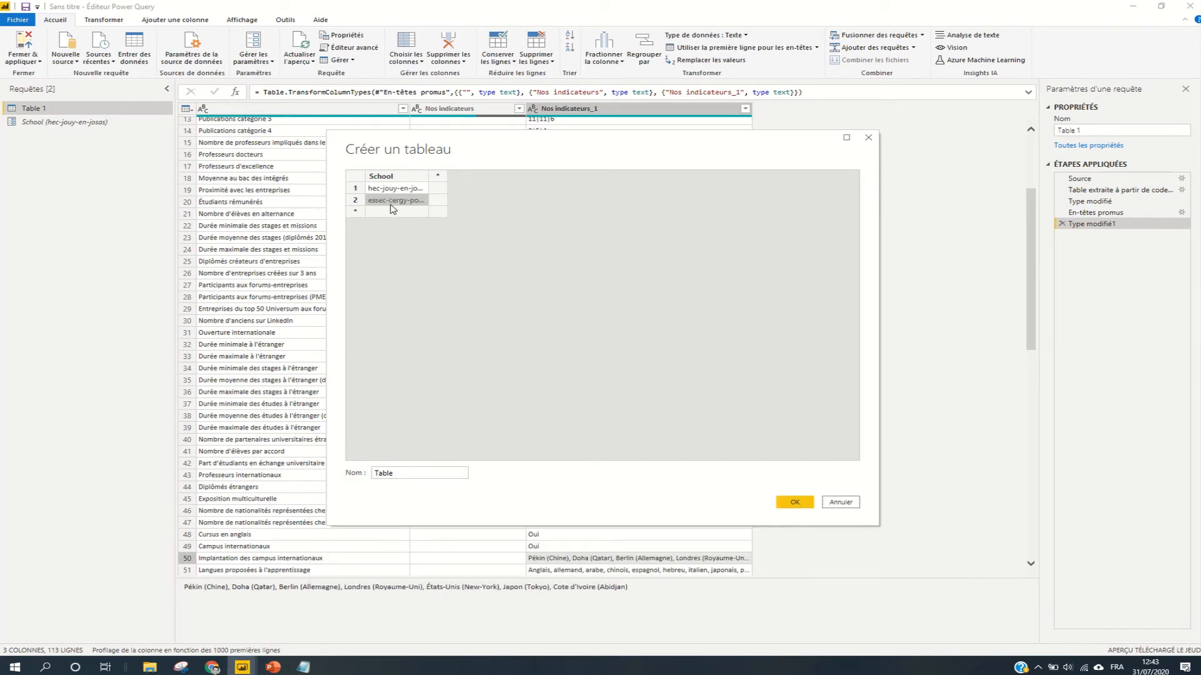
Name the new table Consolidation and create it.
double_click(392, 473)
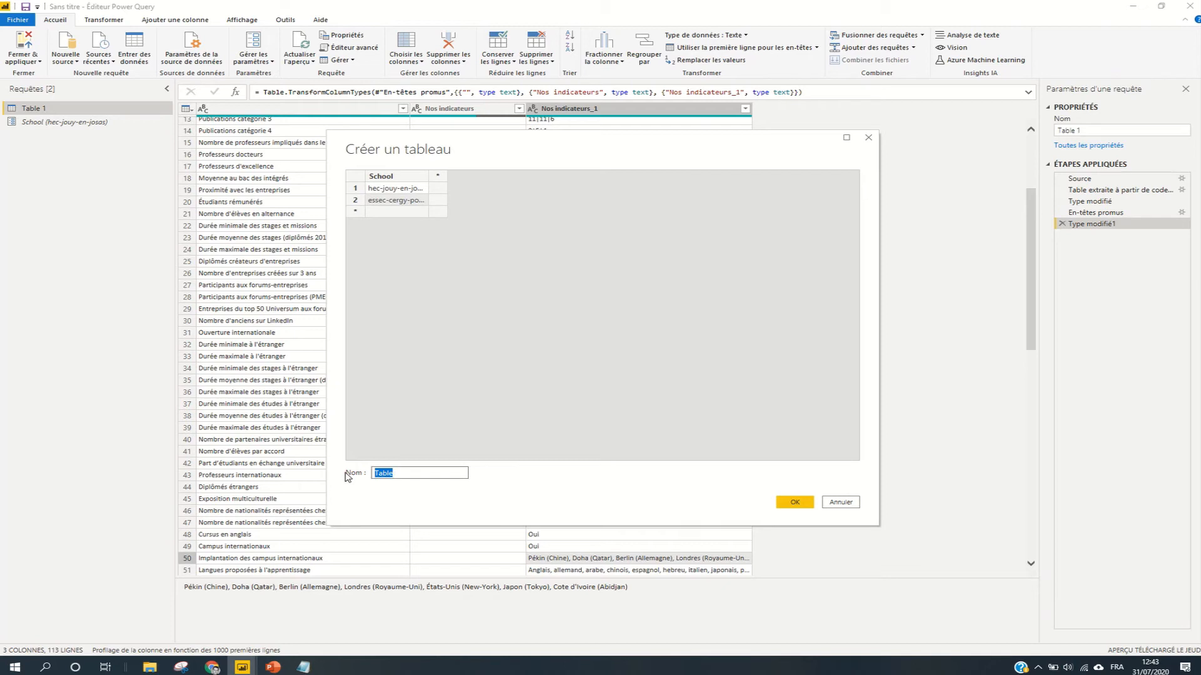
type("Cp")
left_click(794, 502)
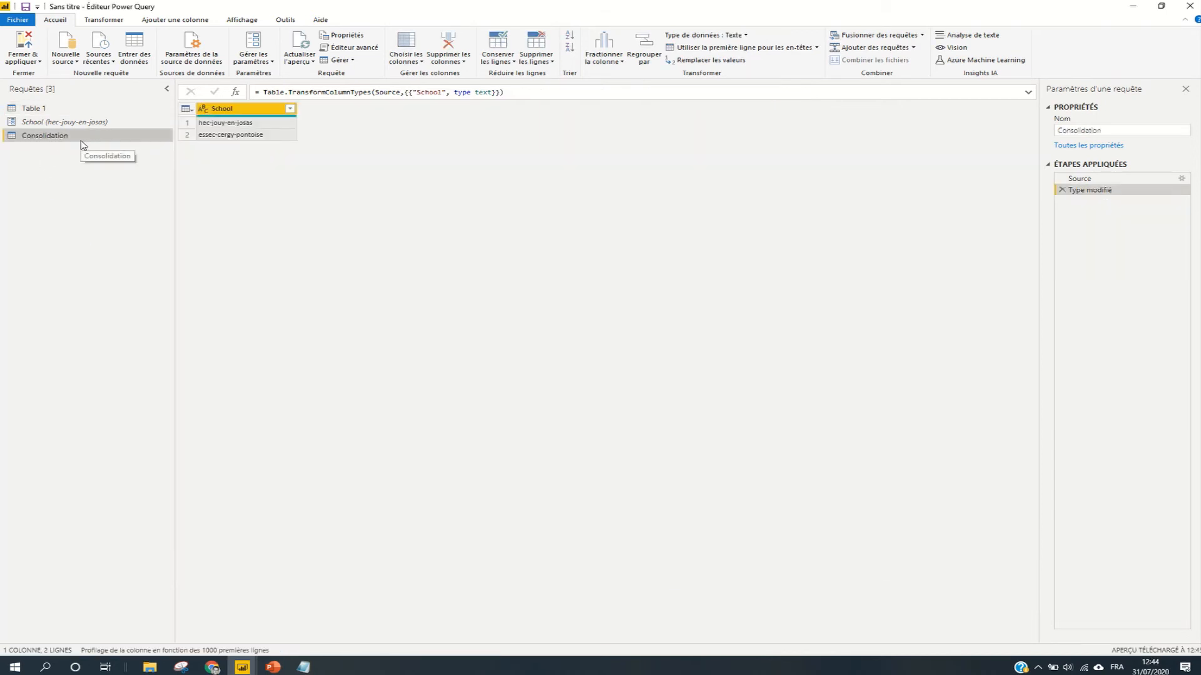
Create a function named GetSchool from the Table 1 query.
left_click(73, 110)
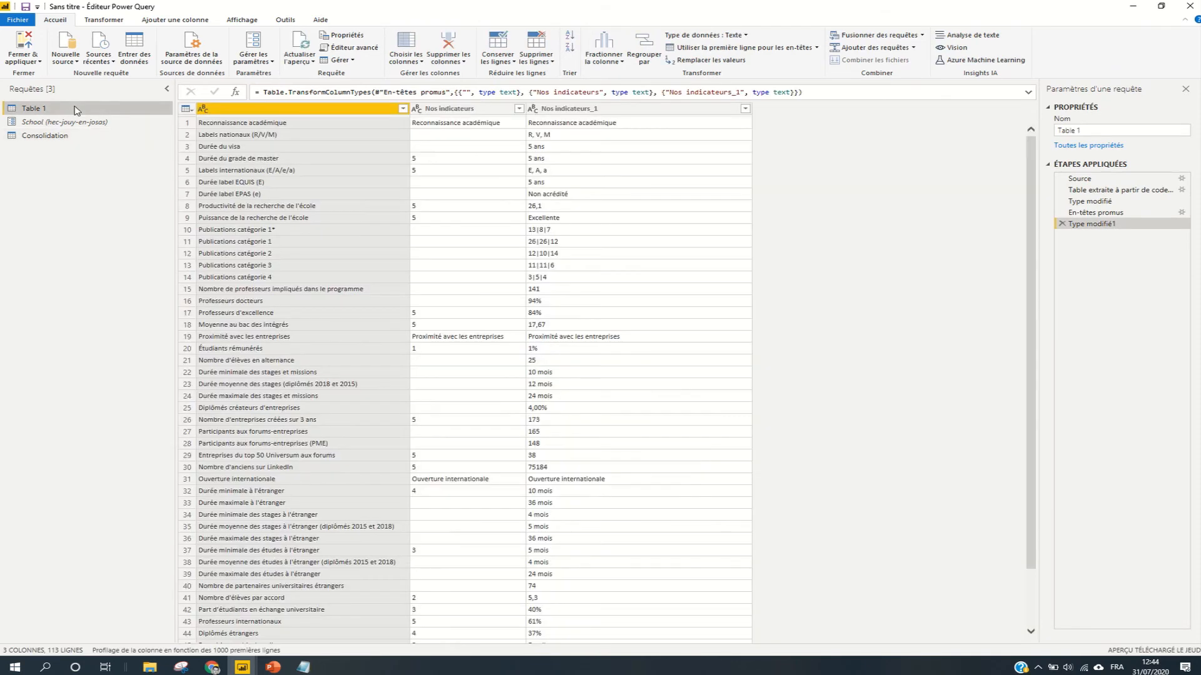
right_click(76, 111)
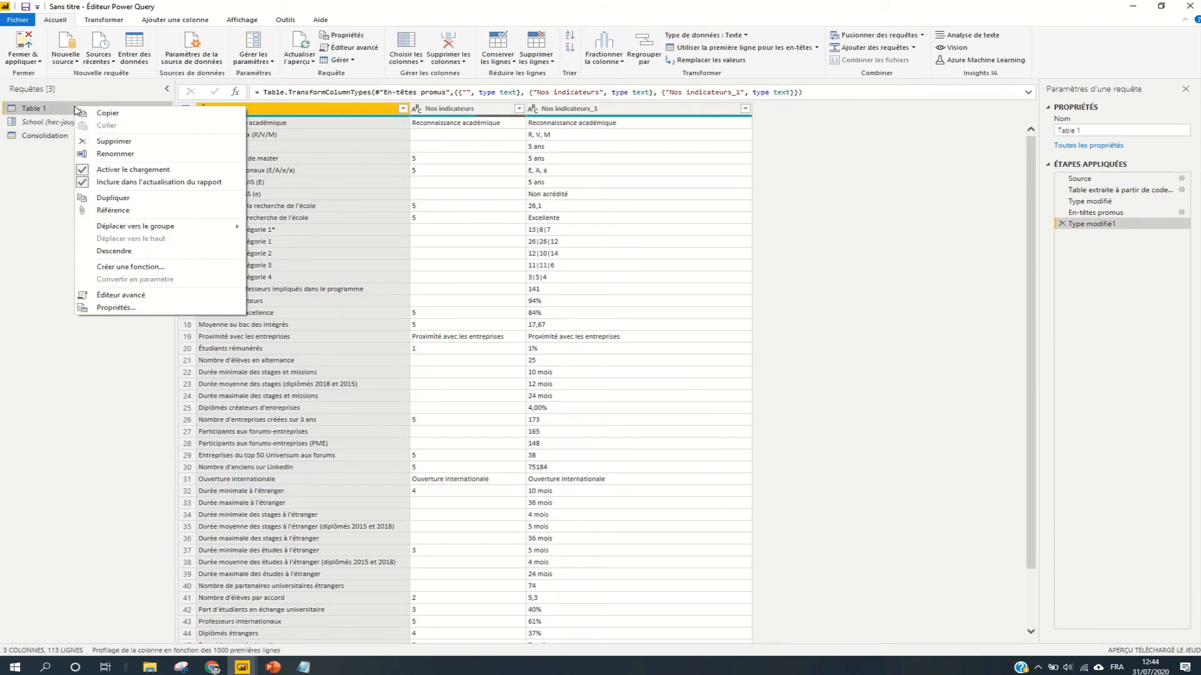
left_click(125, 265)
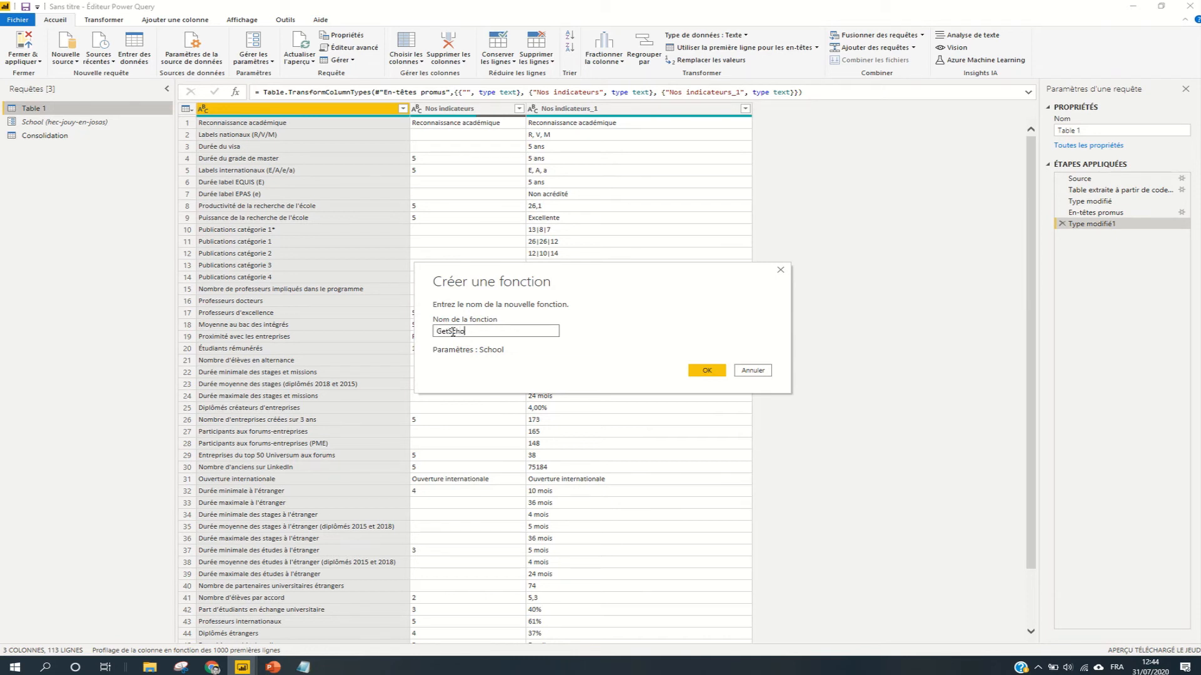
left_click(705, 370)
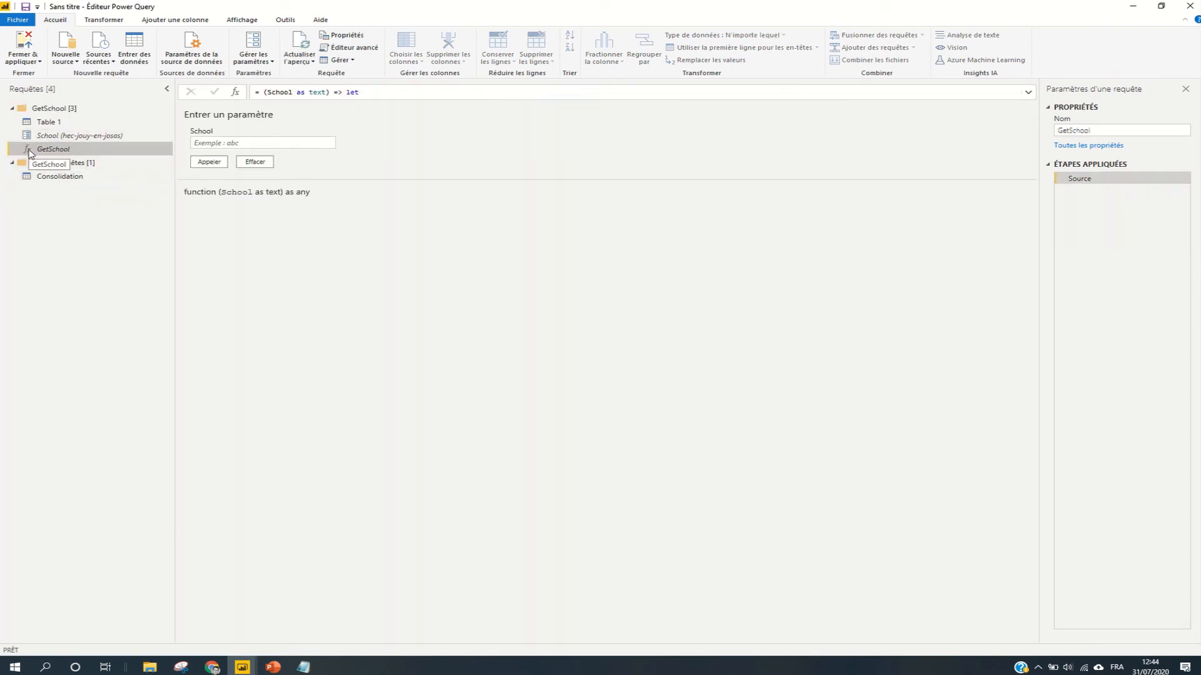
Add a GetSchool column to the Consolidation query by invoking the GetSchool custom function with the School column as its argument.
left_click(70, 178)
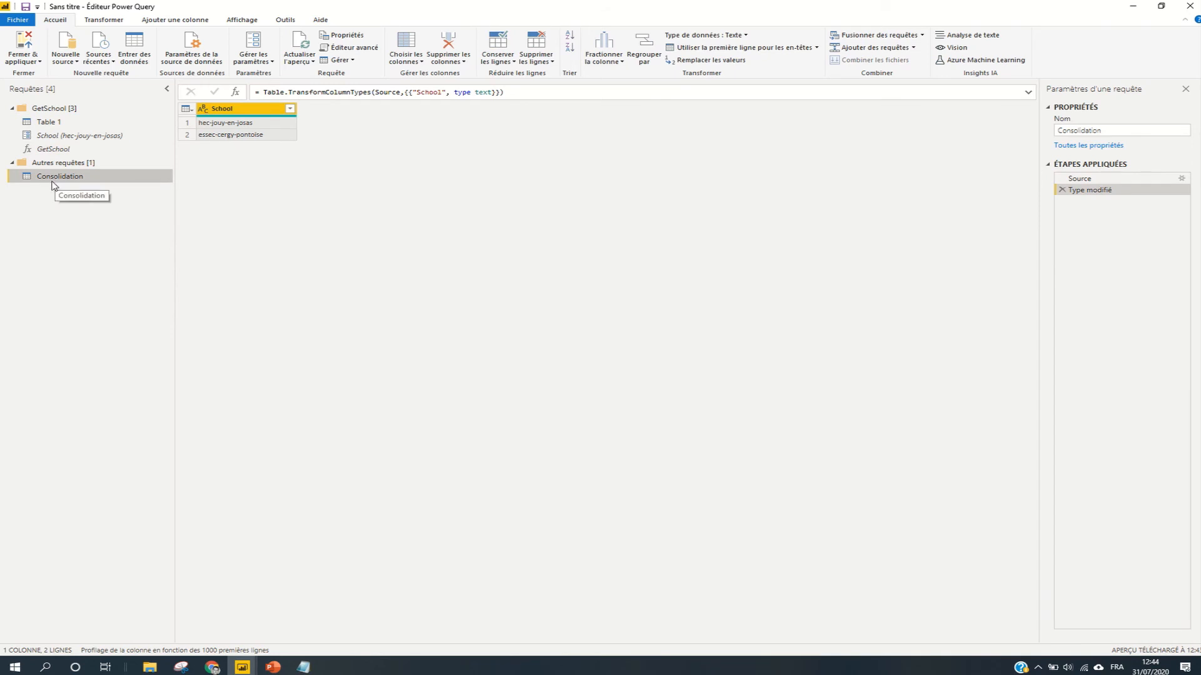
left_click(152, 22)
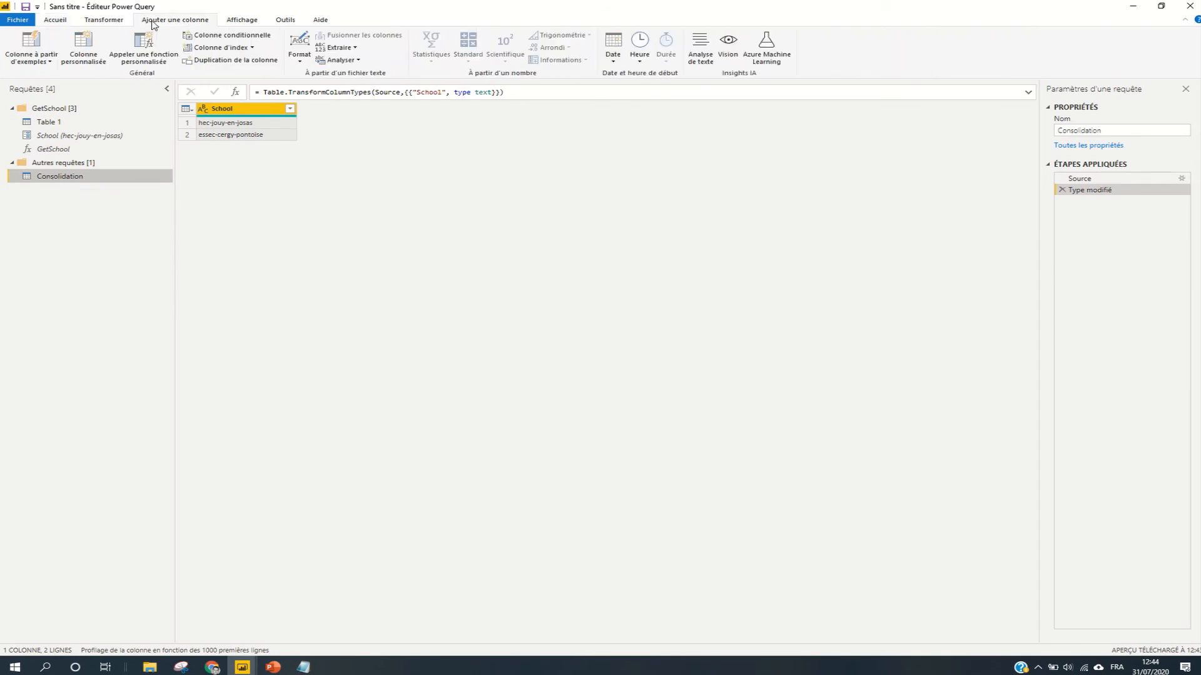
left_click(137, 55)
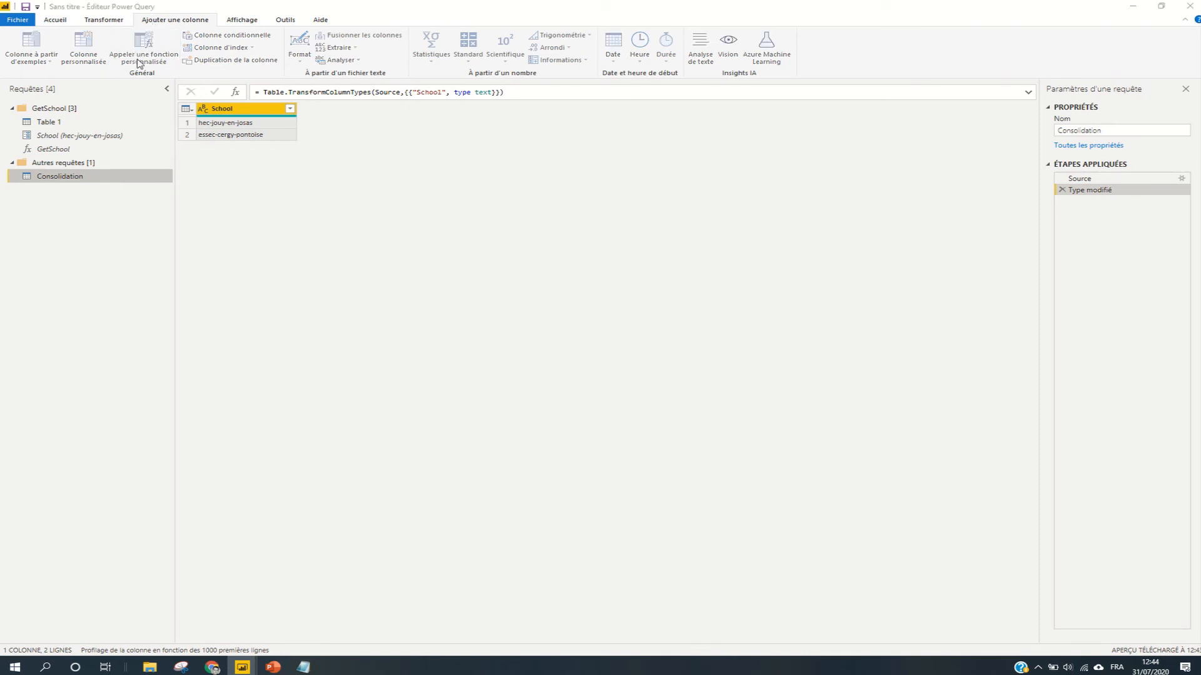
left_click(452, 342)
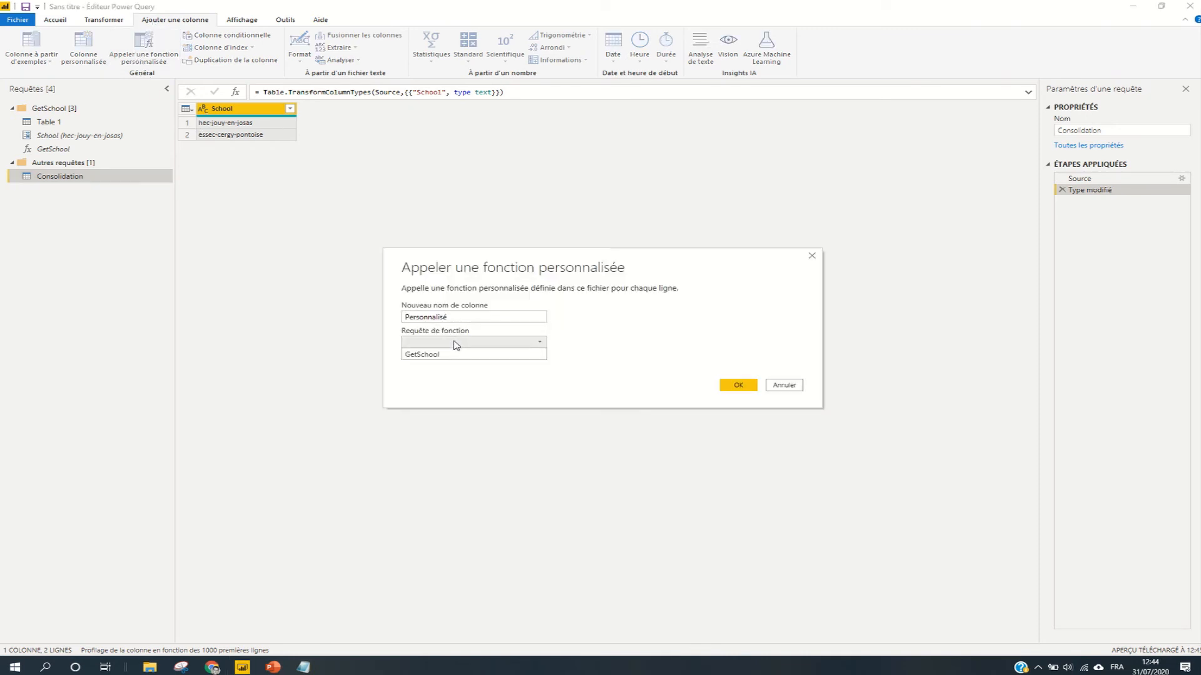
left_click(447, 354)
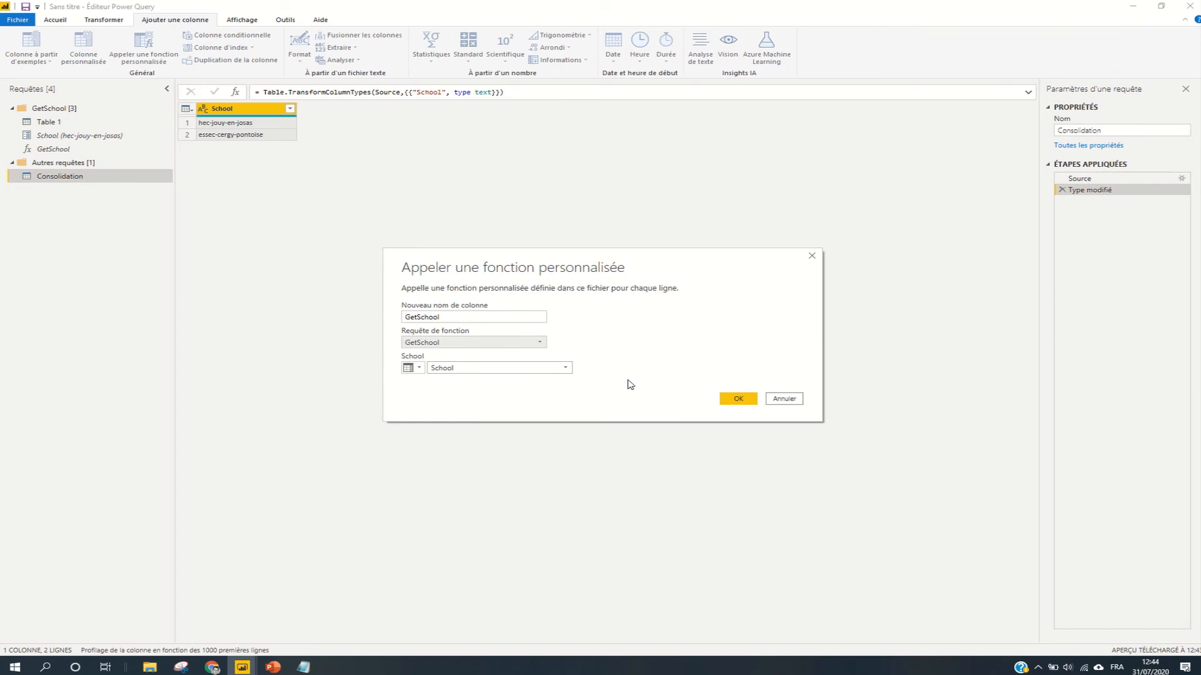
left_click(733, 401)
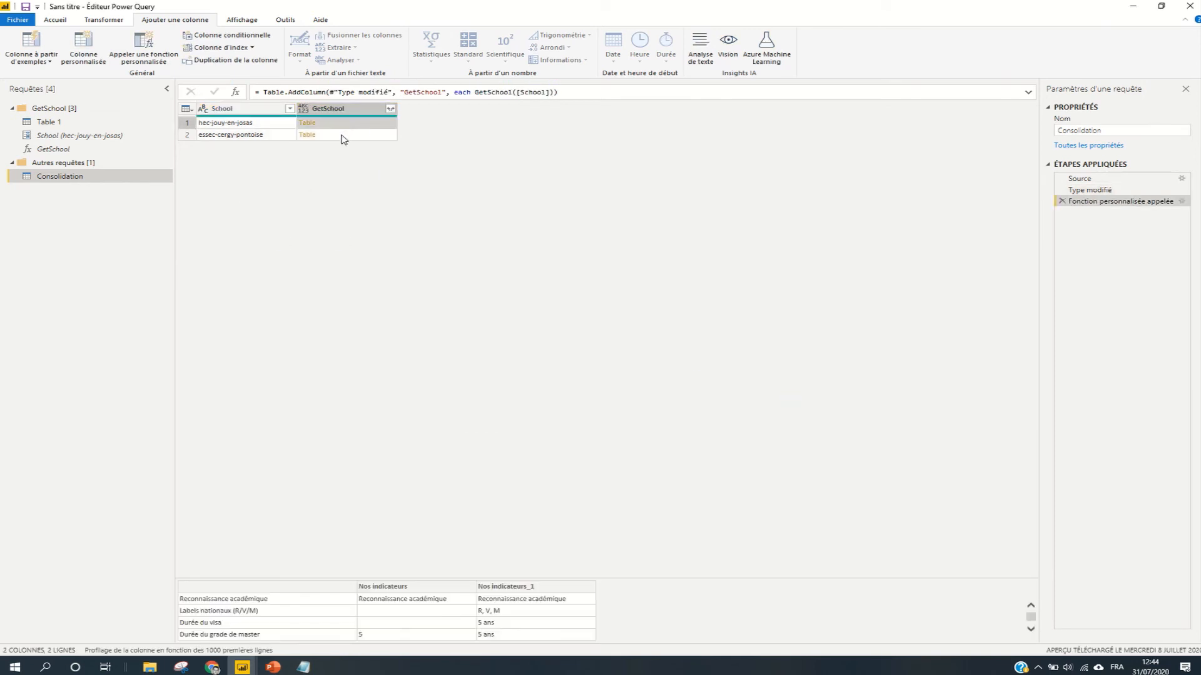
Preview the nested tables in the GetSchool column for the hec-jouy-en-josas and essec-cergy-pontoise rows.
scroll(439, 603, "down", 2)
scroll(440, 604, "down", 8)
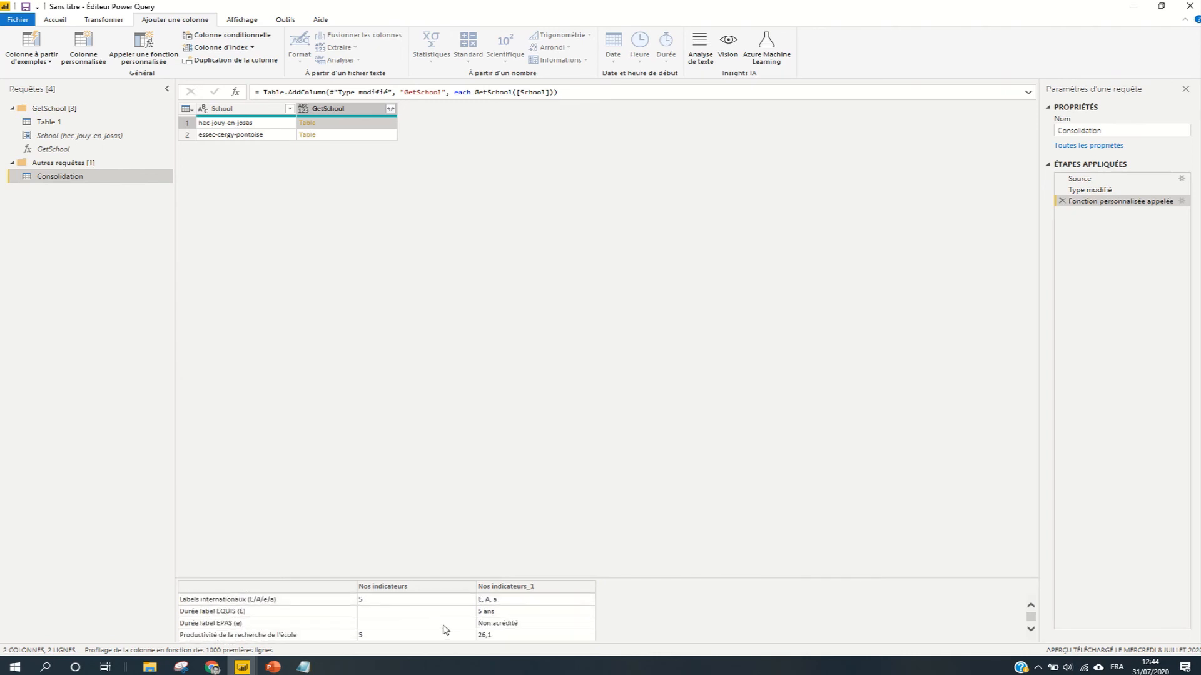
scroll(441, 624, "down", 4)
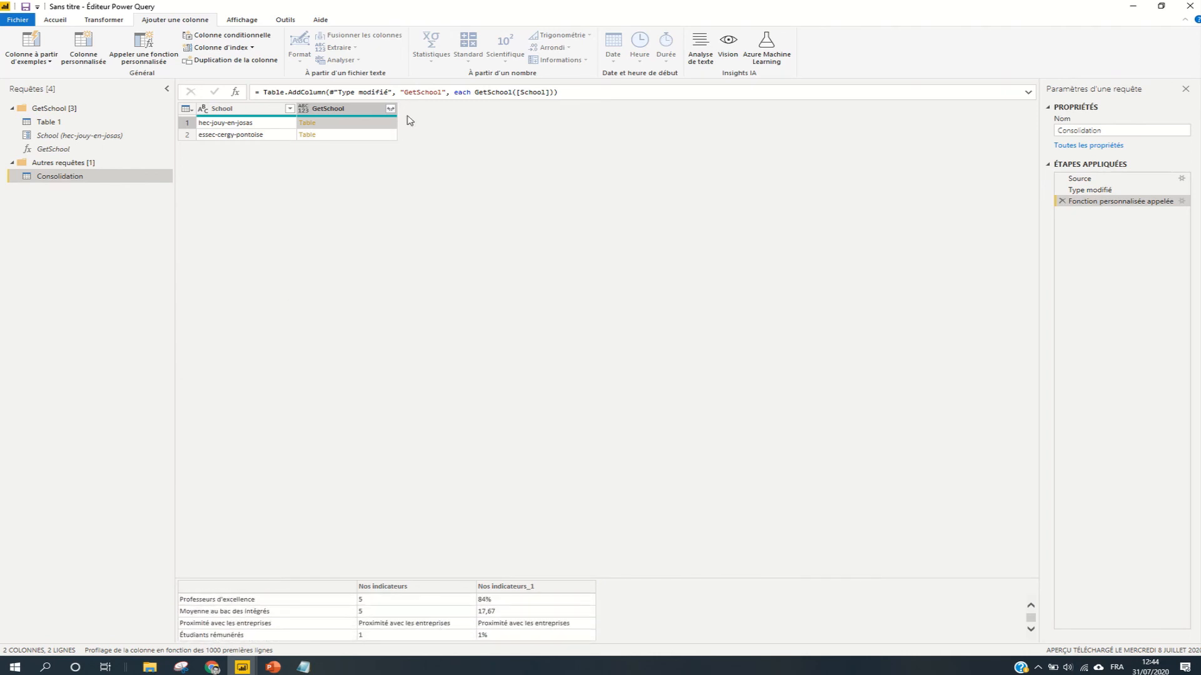
left_click(355, 135)
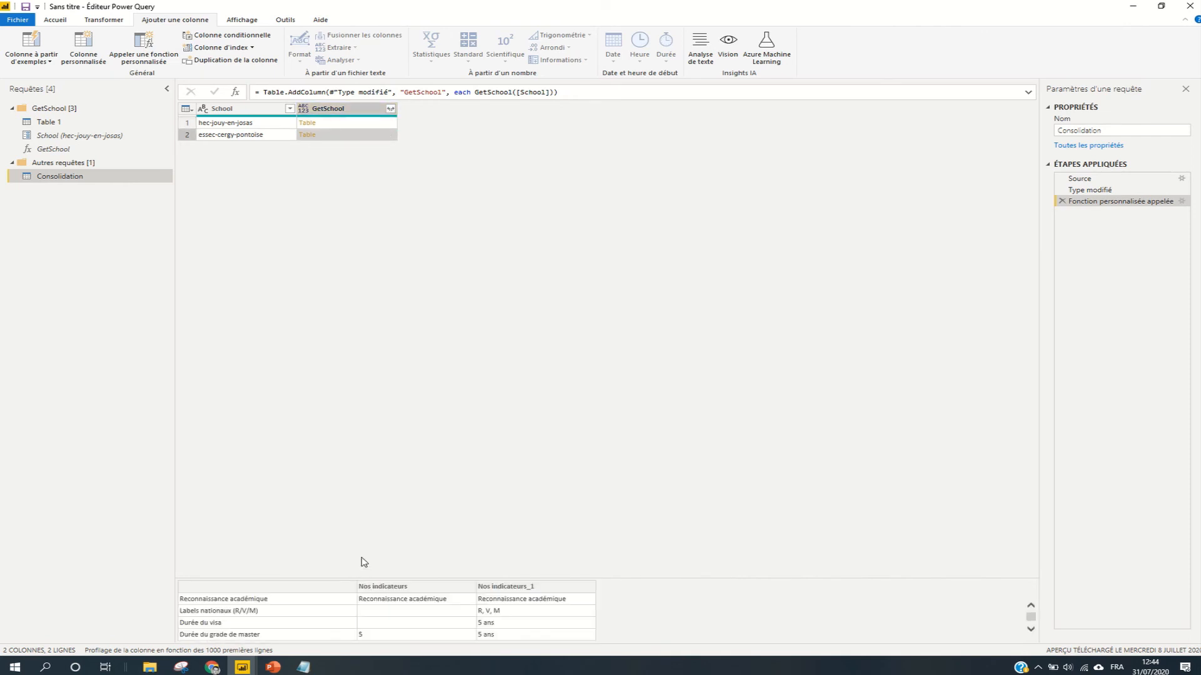
scroll(447, 616, "down", 5)
scroll(443, 613, "down", 2)
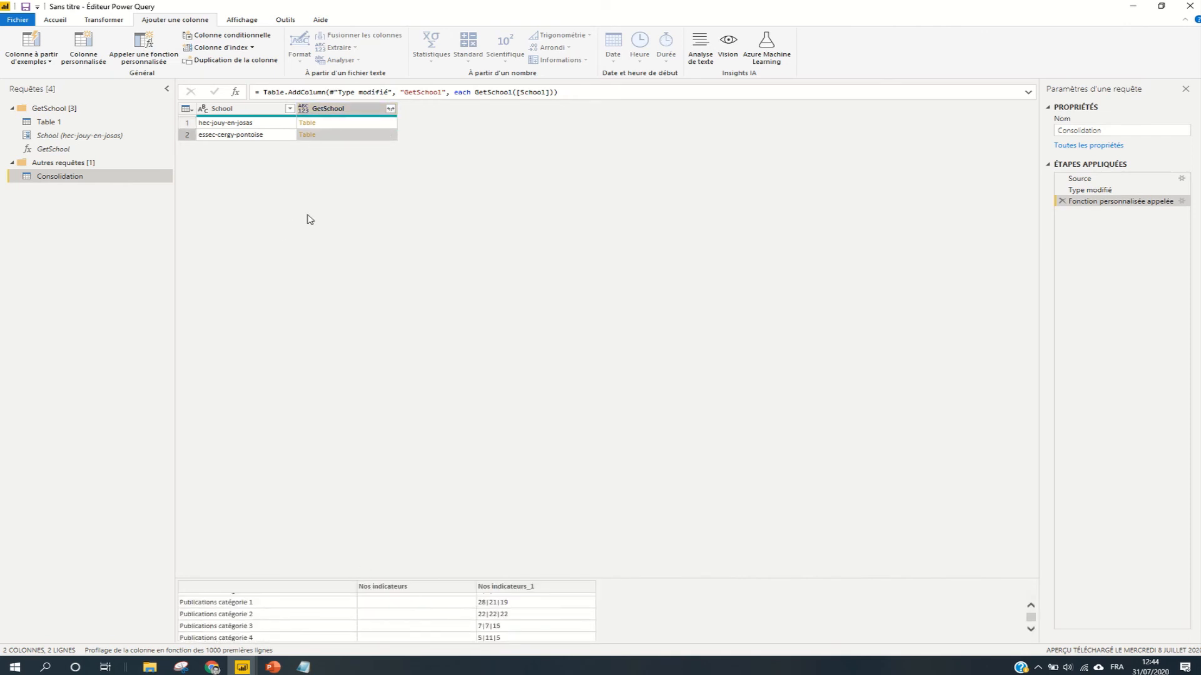
Expand all columns of the GetSchool tables without using the original column name as a prefix.
left_click(390, 110)
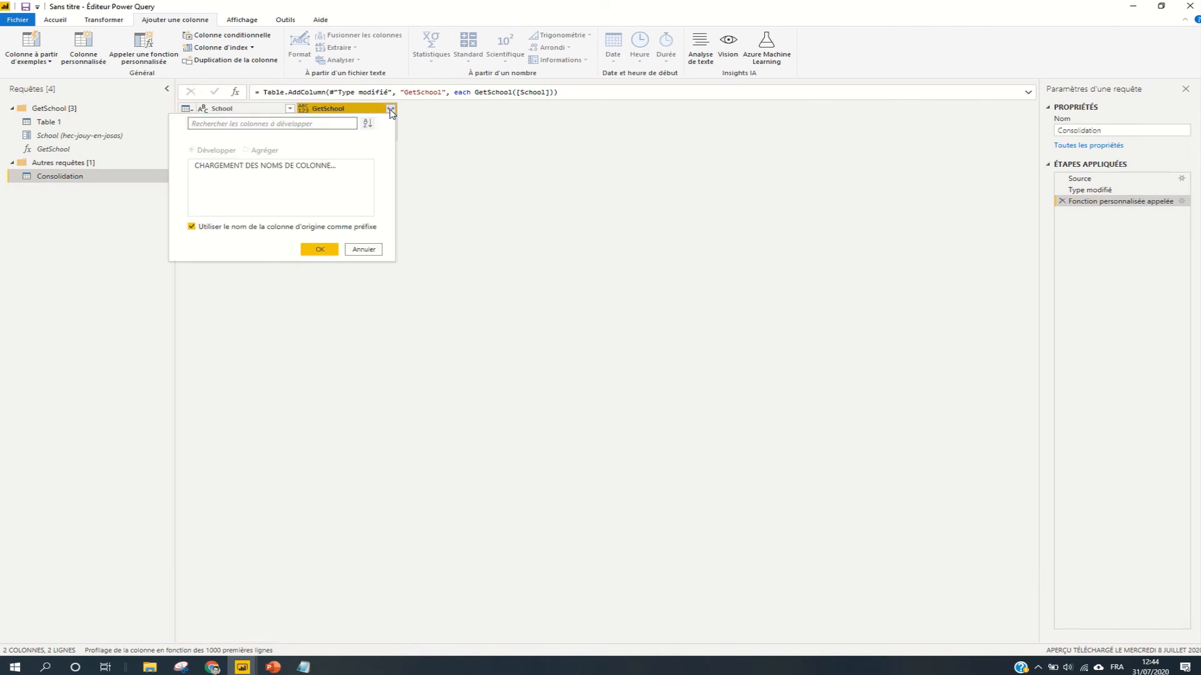
left_click(192, 227)
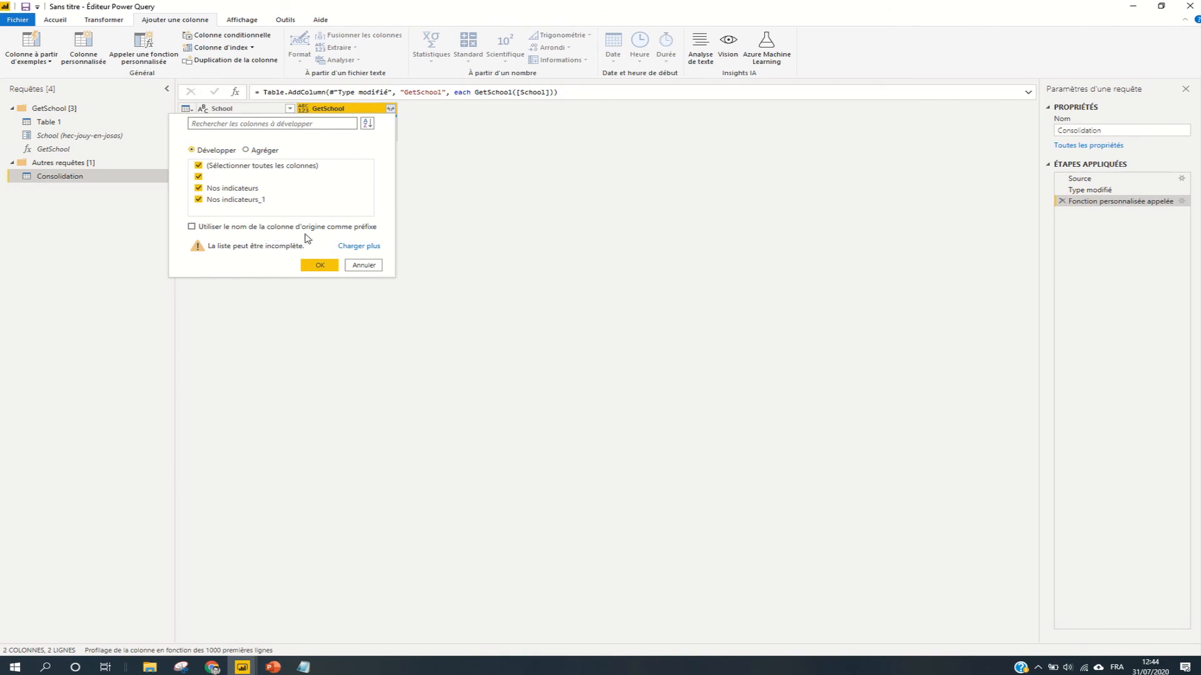
left_click(319, 266)
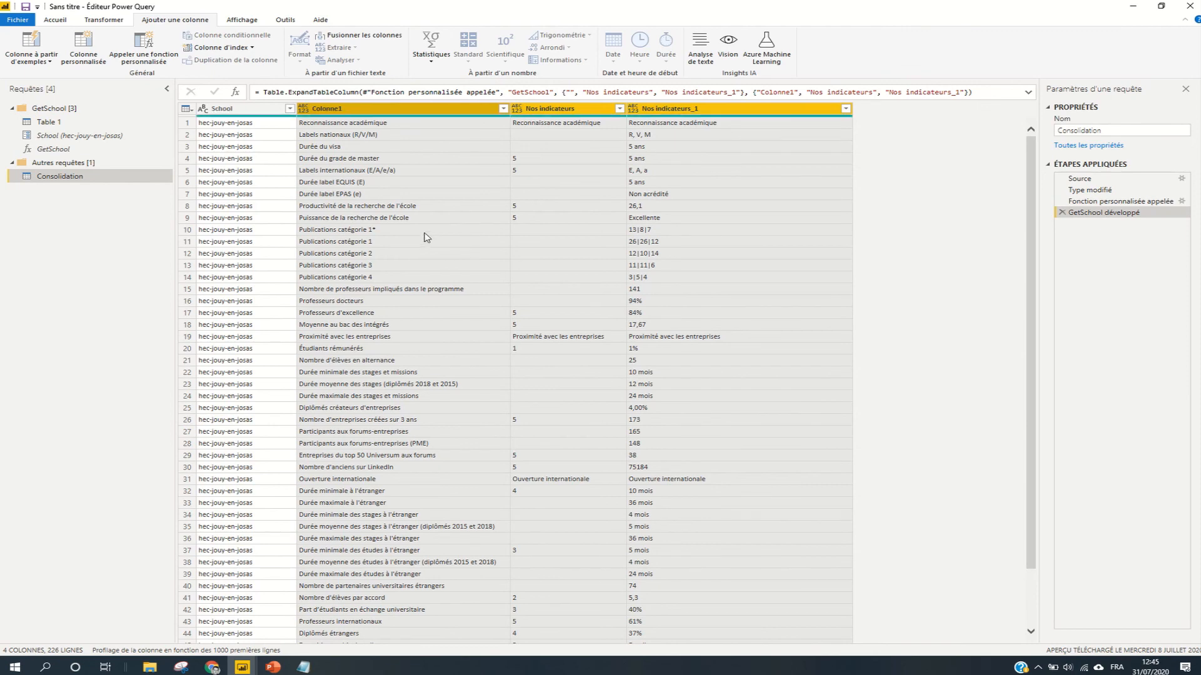
Review the expanded Consolidation rows for both schools, including the full values for their international campus locations.
scroll(256, 225, "down", 20)
scroll(251, 223, "down", 10)
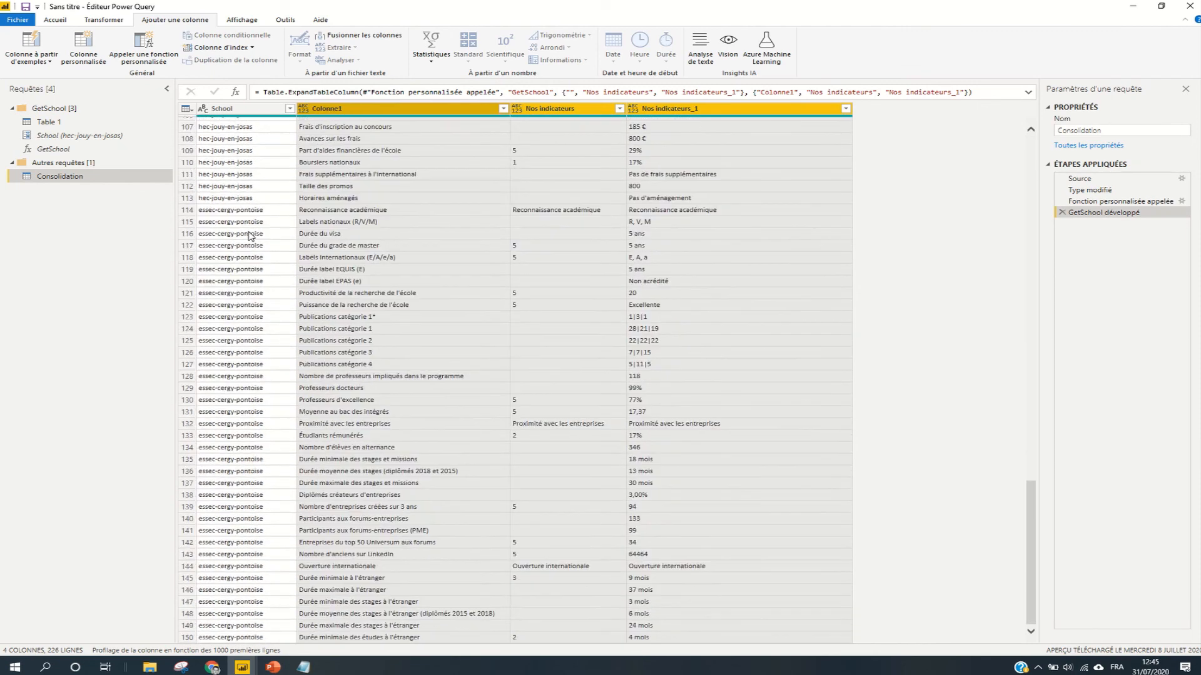
scroll(258, 264, "down", 4)
scroll(481, 272, "up", 11)
scroll(480, 272, "up", 20)
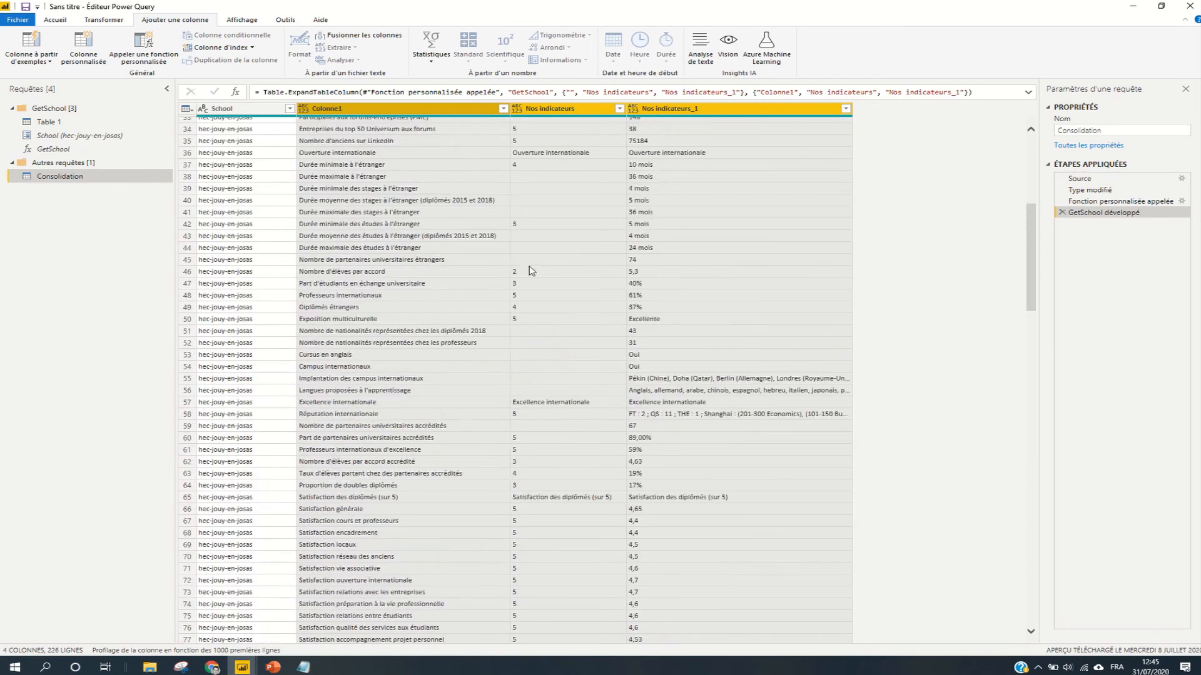
left_click(674, 392)
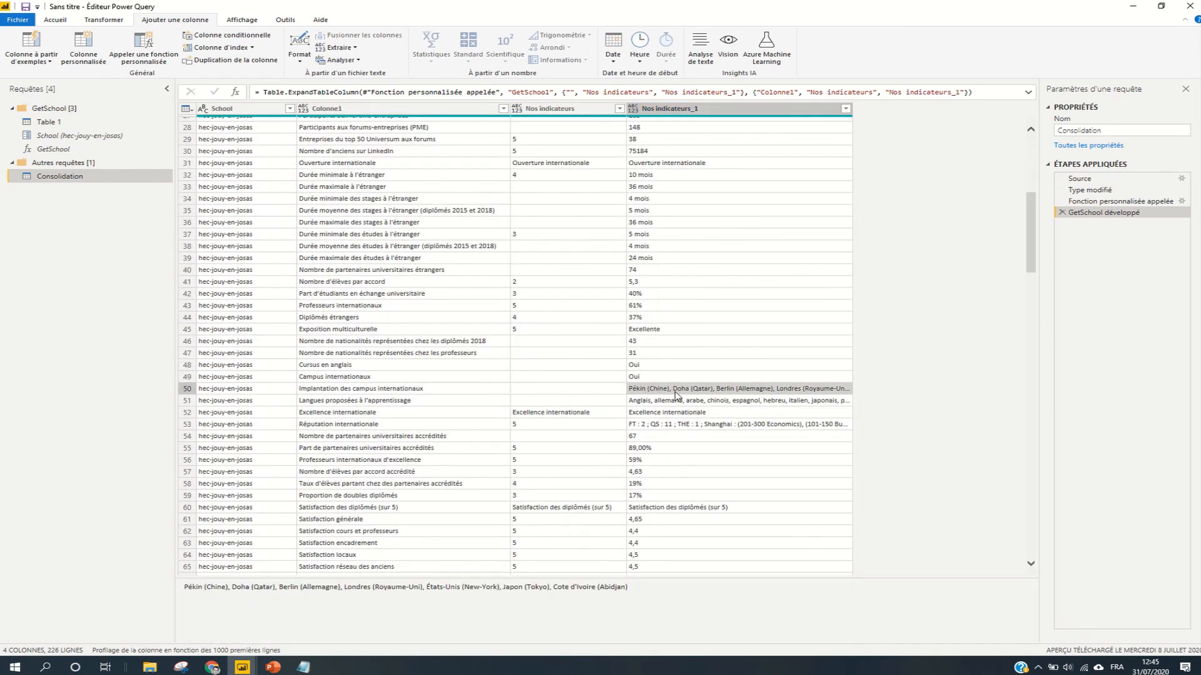
scroll(716, 393, "down", 20)
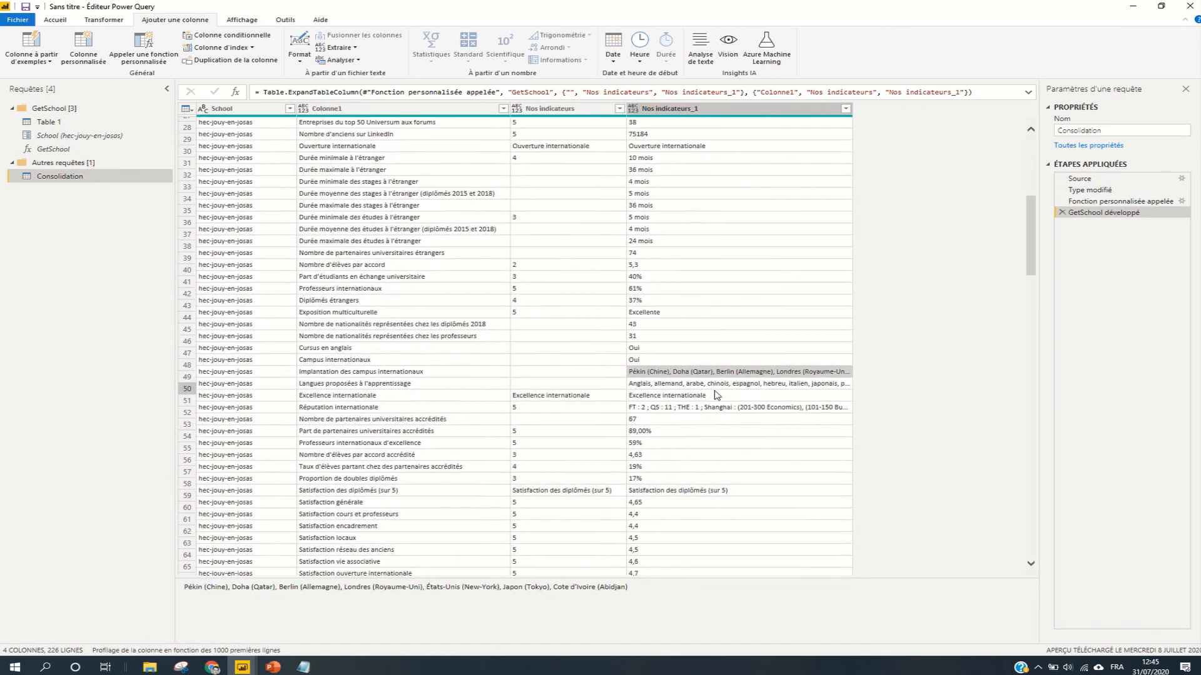
scroll(716, 395, "down", 14)
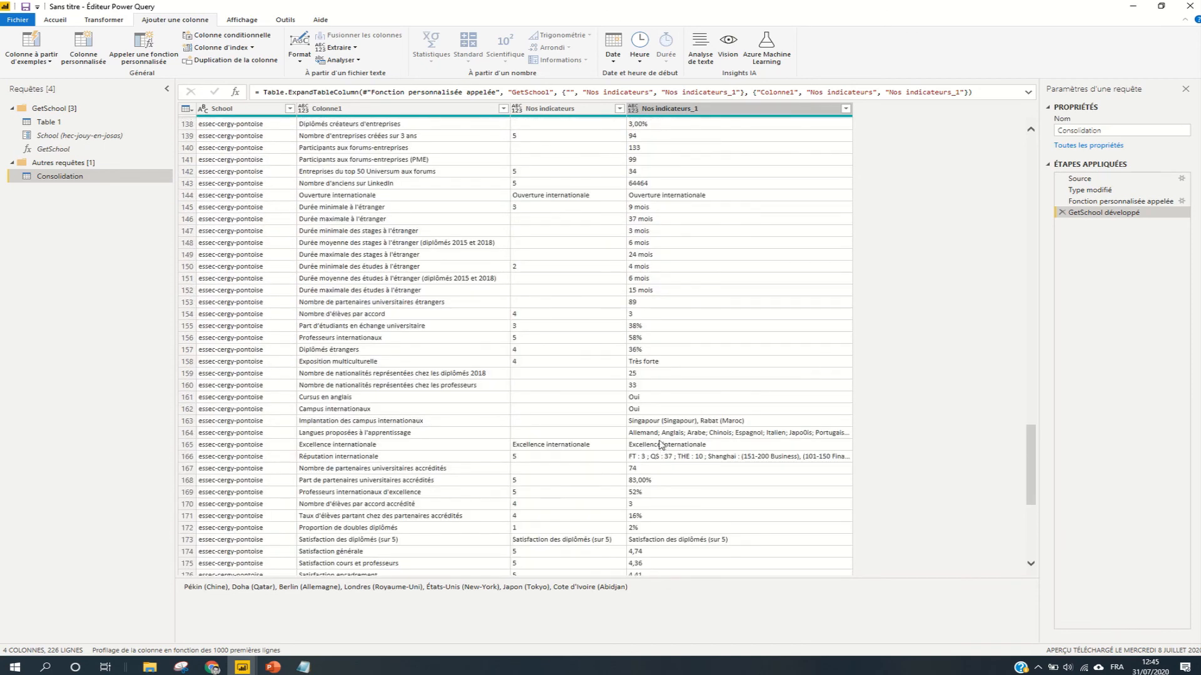
left_click(653, 423)
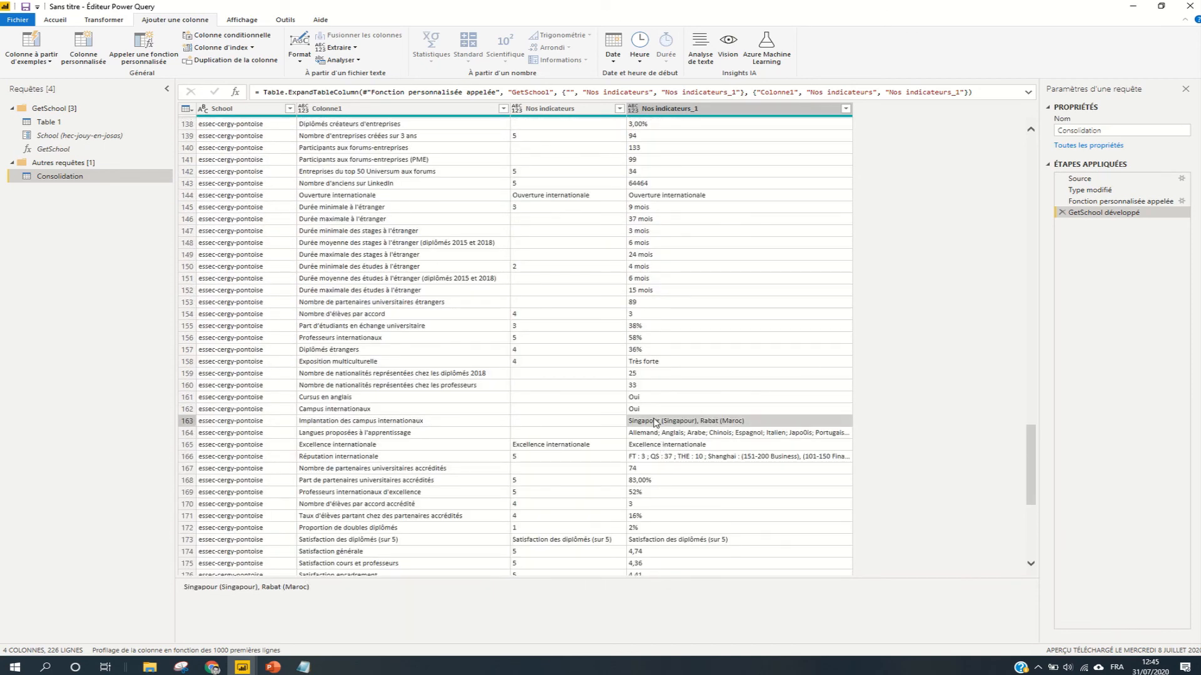